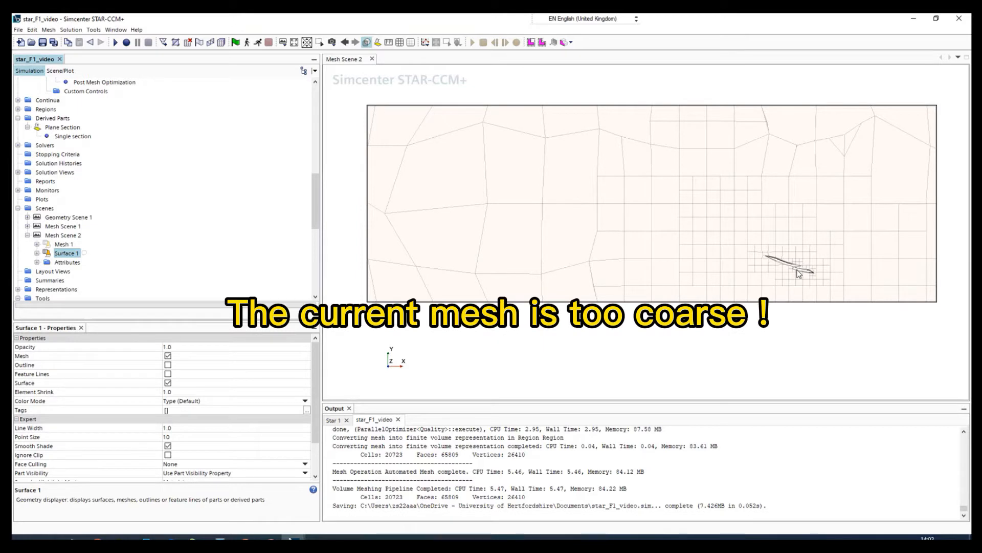
# Step: Examine the mesh resolution around the wing profiles and across the domain in Mesh Scene 2
pyautogui.click(788, 333)
pyautogui.scroll(5, 785, 269)
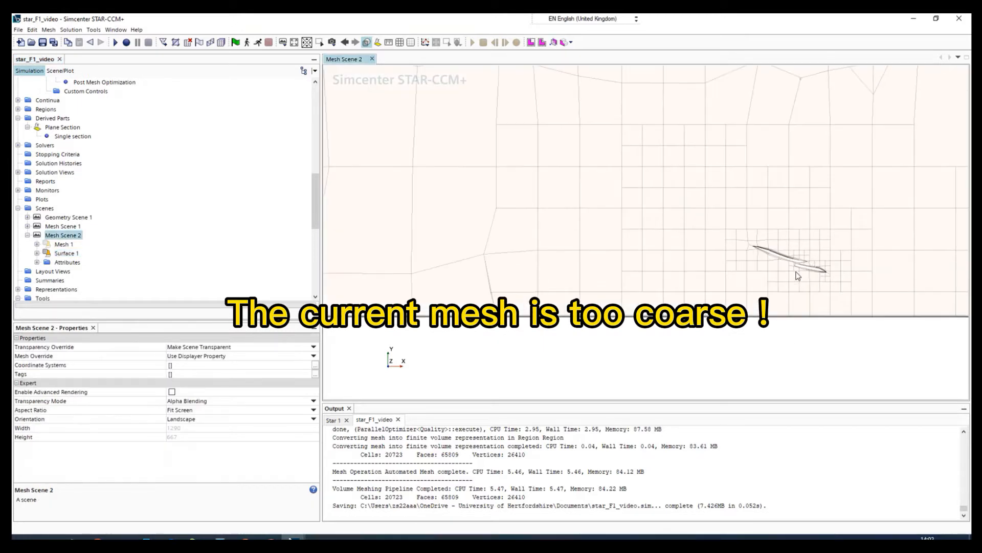
pyautogui.scroll(4, 772, 260)
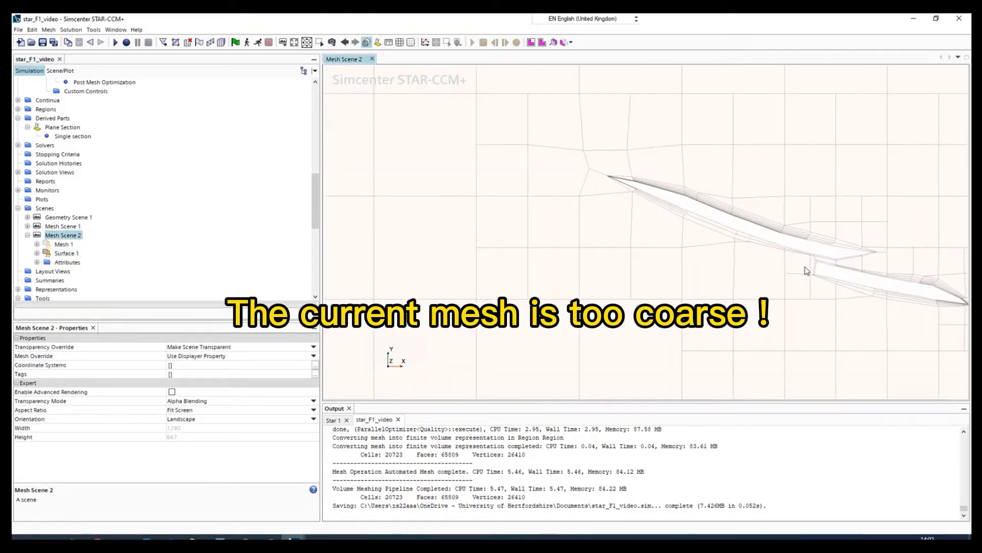
pyautogui.scroll(-6, 696, 259)
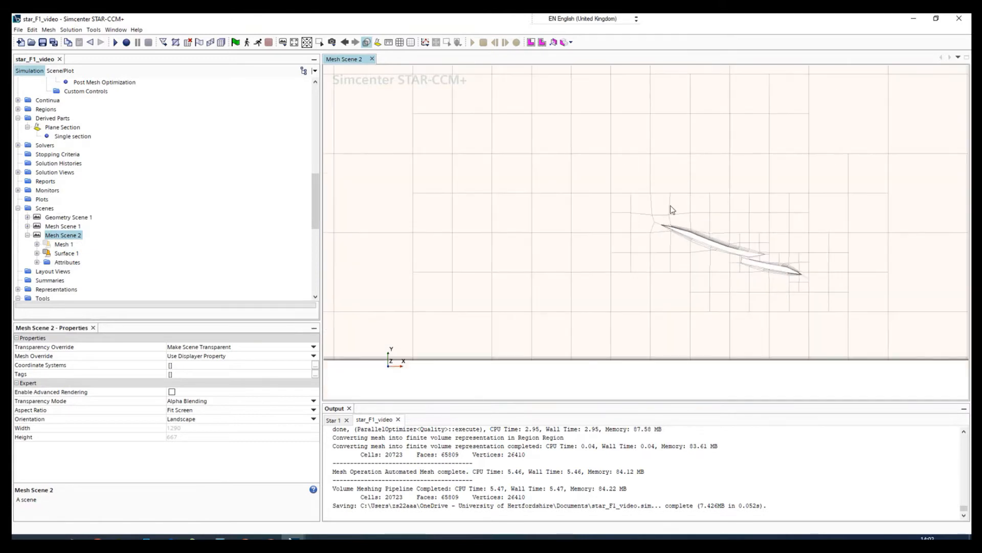
pyautogui.scroll(-4, 680, 276)
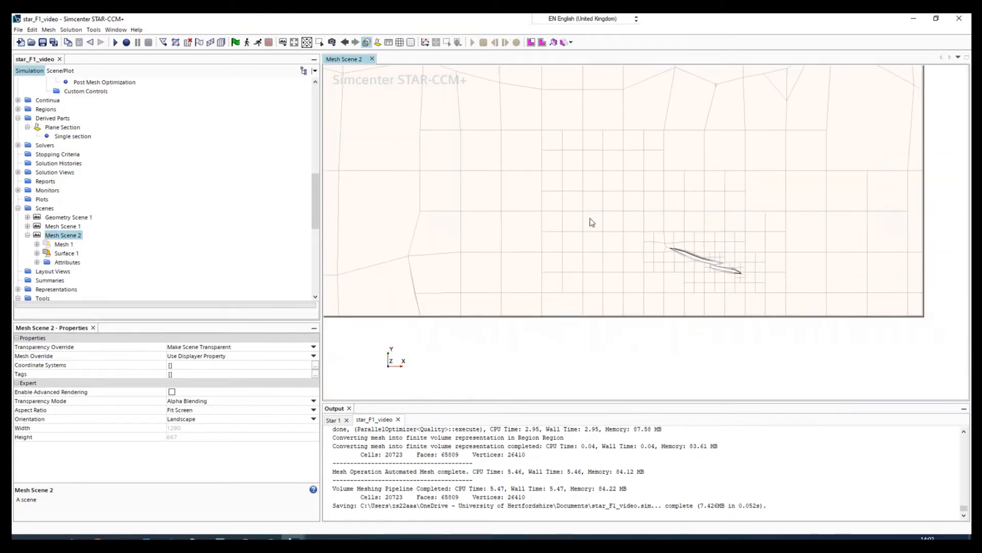
pyautogui.scroll(-2, 496, 229)
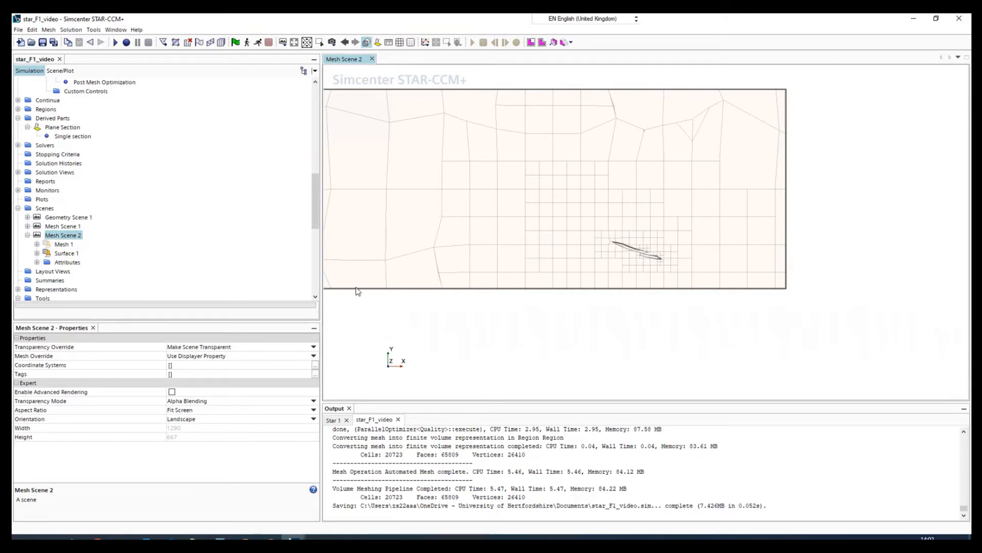
# Step: In Mesh Scene 2, show the Mesh 1 displayer and hide Surface 1 to view the full domain mesh
pyautogui.scroll(10, 47, 180)
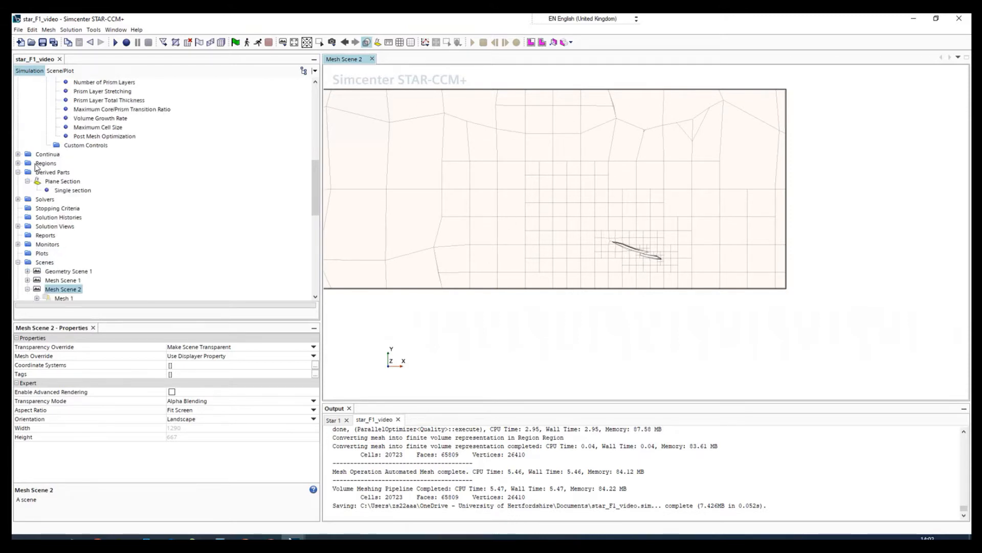
pyautogui.scroll(3, 36, 166)
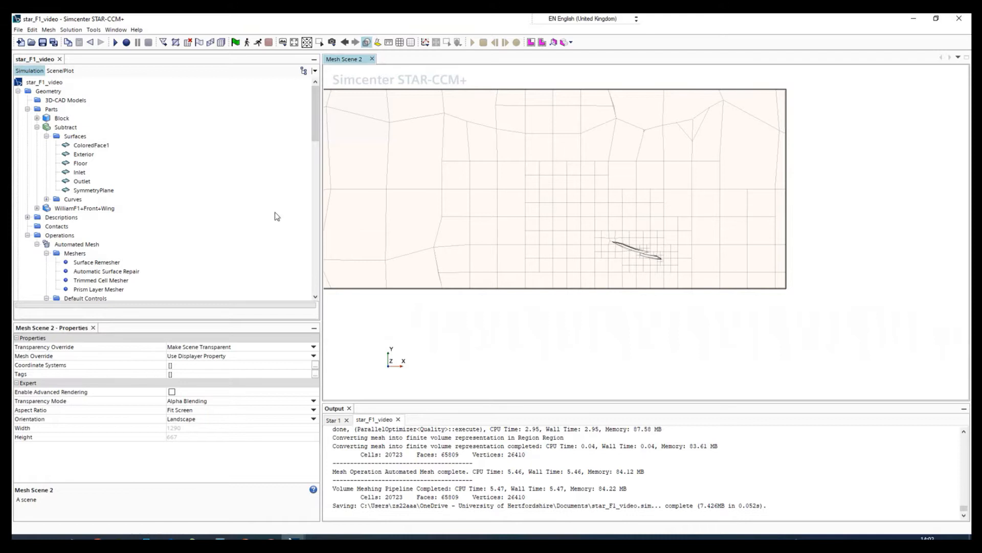
pyautogui.click(50, 110)
pyautogui.moveTo(751, 245); pyautogui.dragTo(458, 248)
pyautogui.click(59, 71)
pyautogui.click(37, 137)
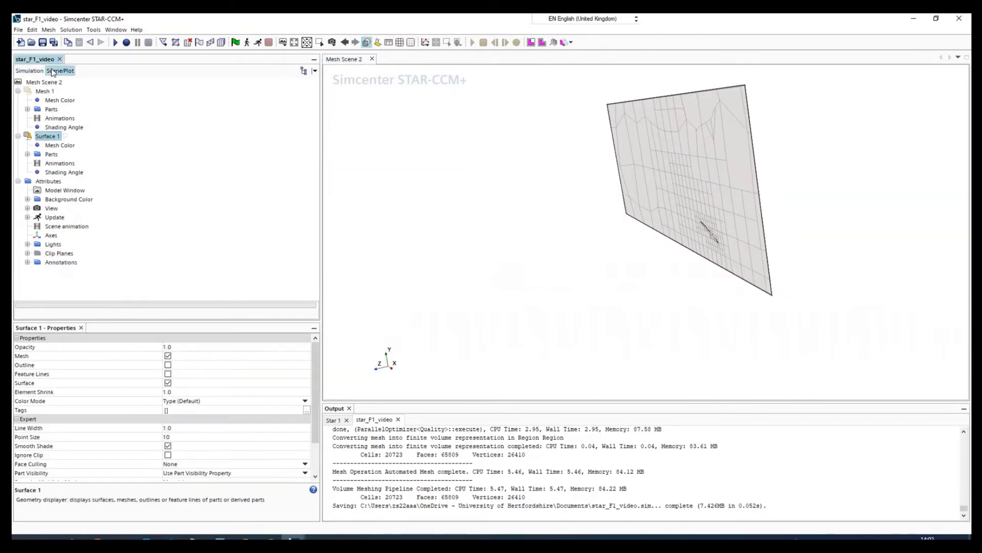
pyautogui.click(28, 92)
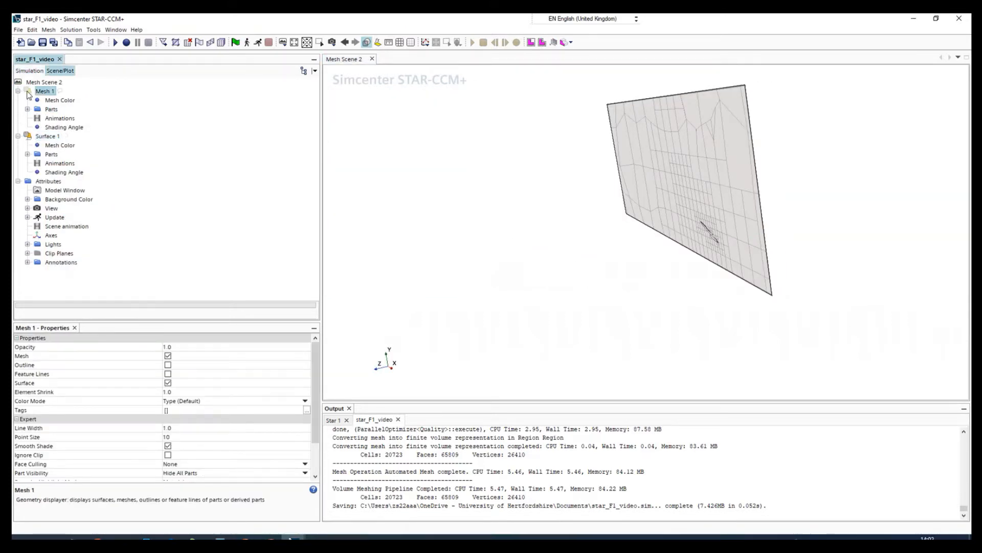
pyautogui.click(27, 137)
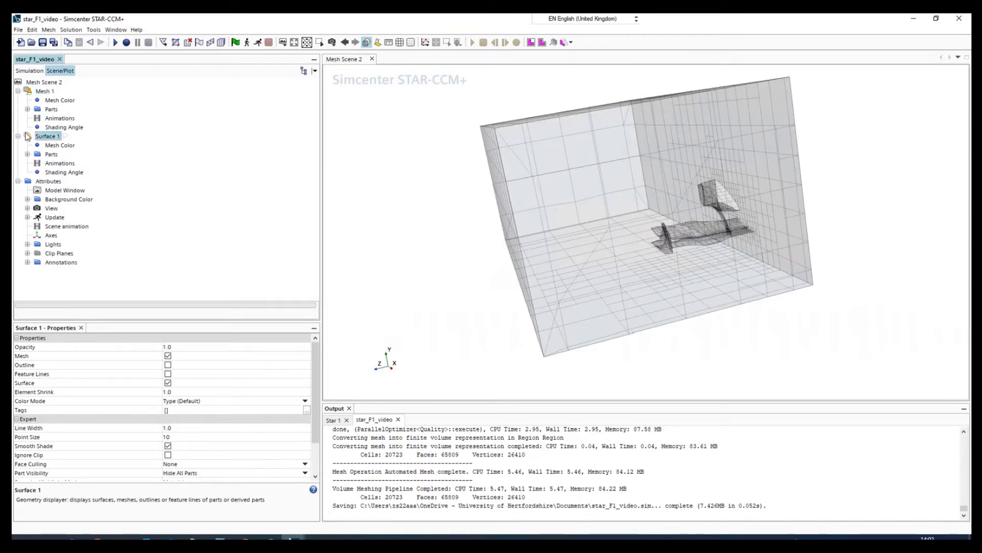
pyautogui.moveTo(687, 289); pyautogui.dragTo(537, 290)
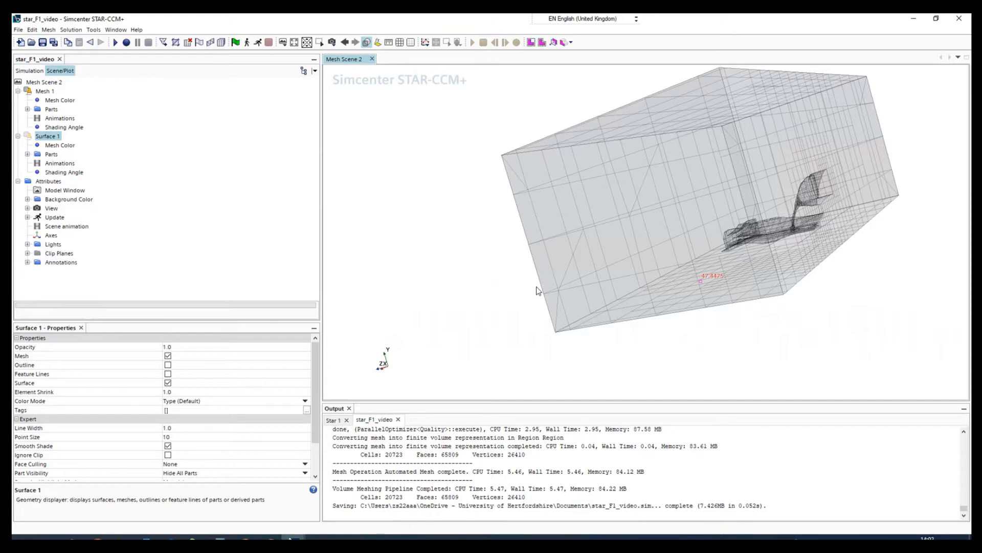
pyautogui.moveTo(537, 290); pyautogui.dragTo(650, 307)
# Step: Start a new block shape part and snap it to the WilliamF1+Front+Wing part
pyautogui.click(27, 74)
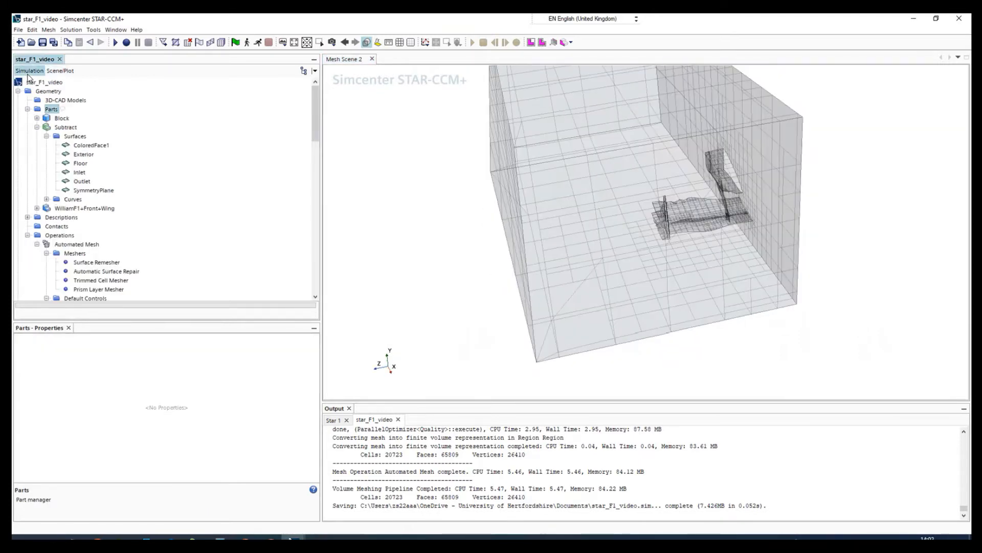
pyautogui.rightClick(50, 112)
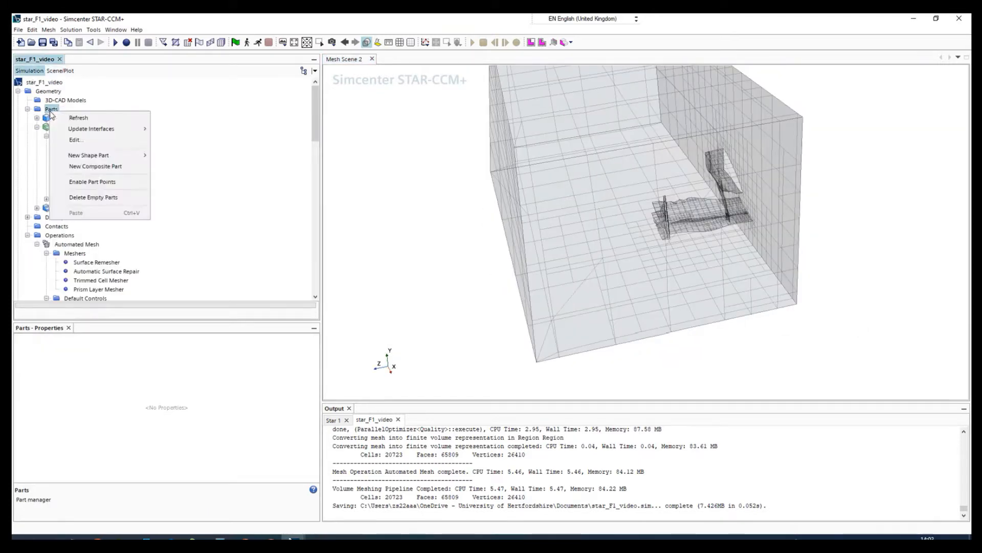
pyautogui.moveTo(84, 157)
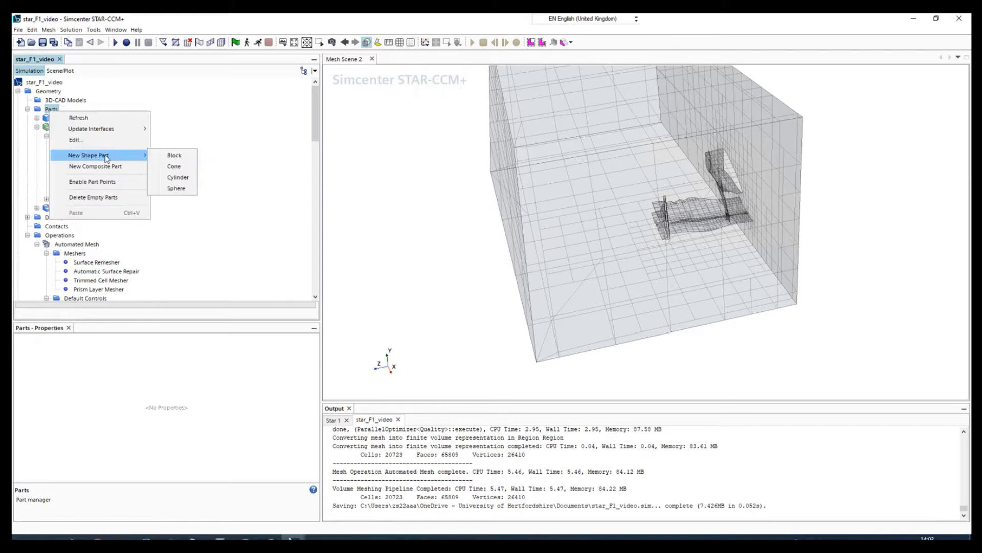
pyautogui.click(174, 156)
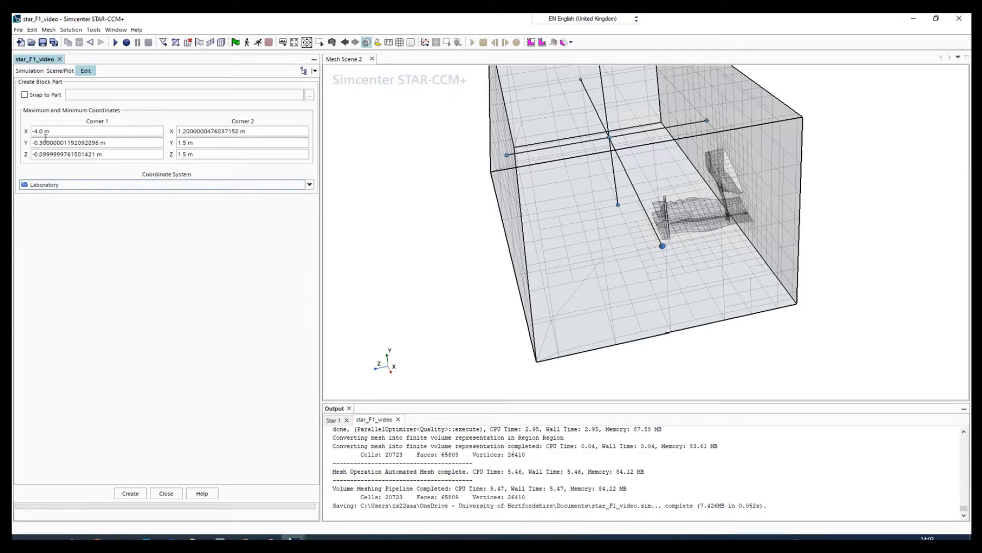
pyautogui.click(24, 95)
pyautogui.click(309, 95)
pyautogui.click(375, 206)
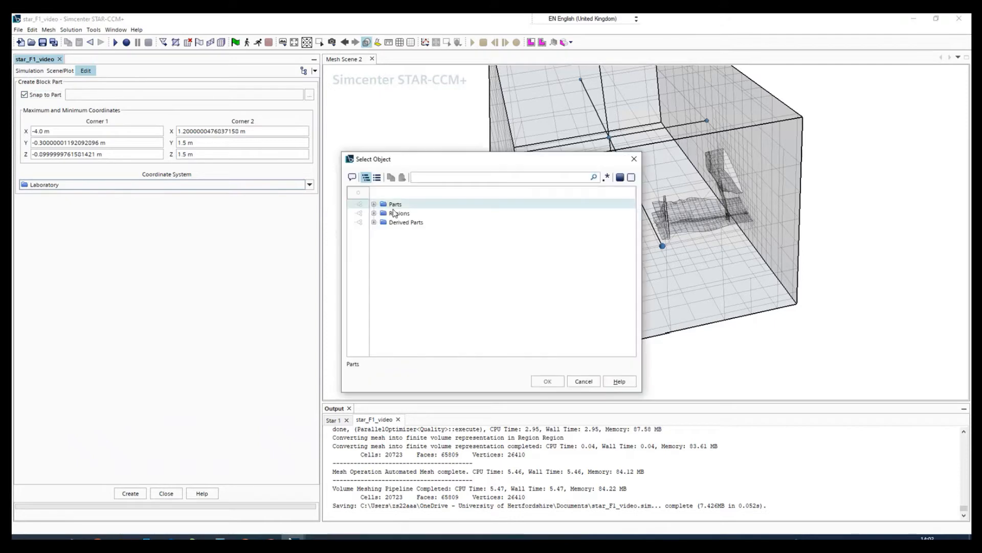
pyautogui.click(374, 205)
pyautogui.click(404, 232)
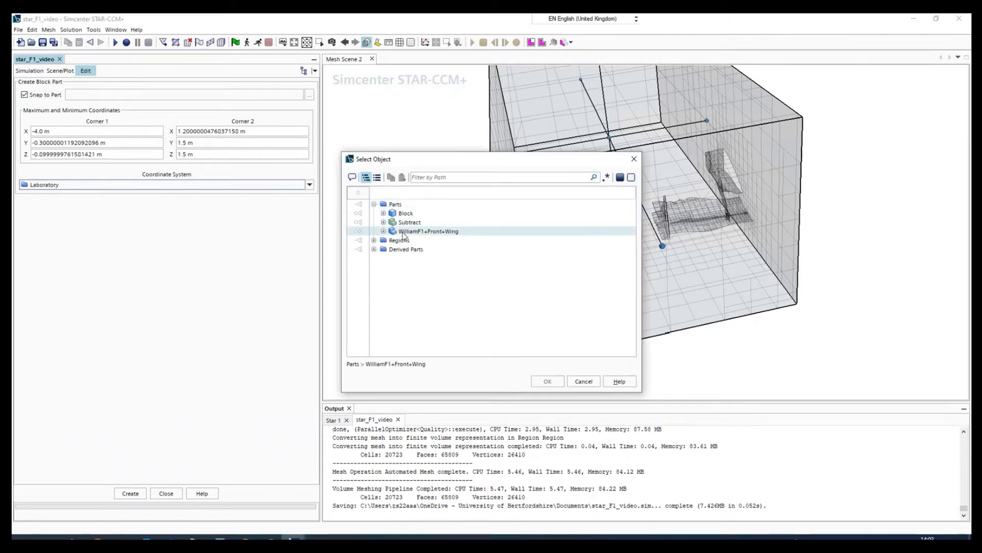
pyautogui.click(384, 231)
pyautogui.click(420, 232)
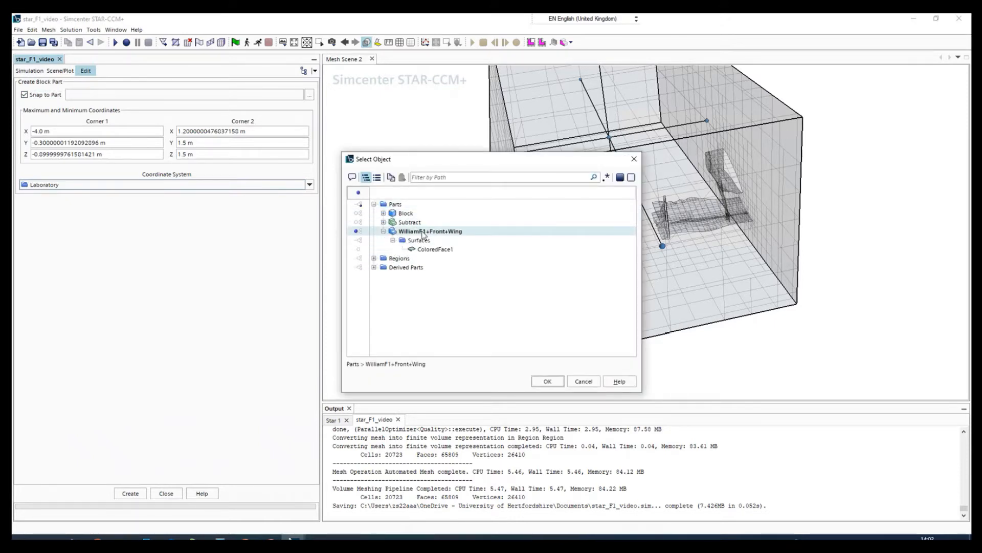
pyautogui.click(547, 382)
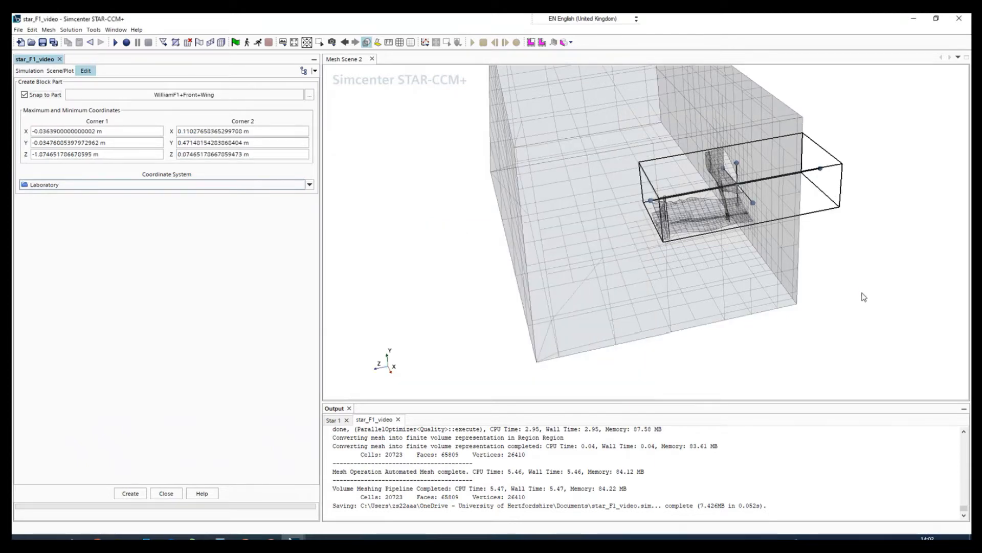
# Step: Create the block part around the front wing with the snapped extents and check its surface list
pyautogui.moveTo(864, 296); pyautogui.dragTo(689, 236)
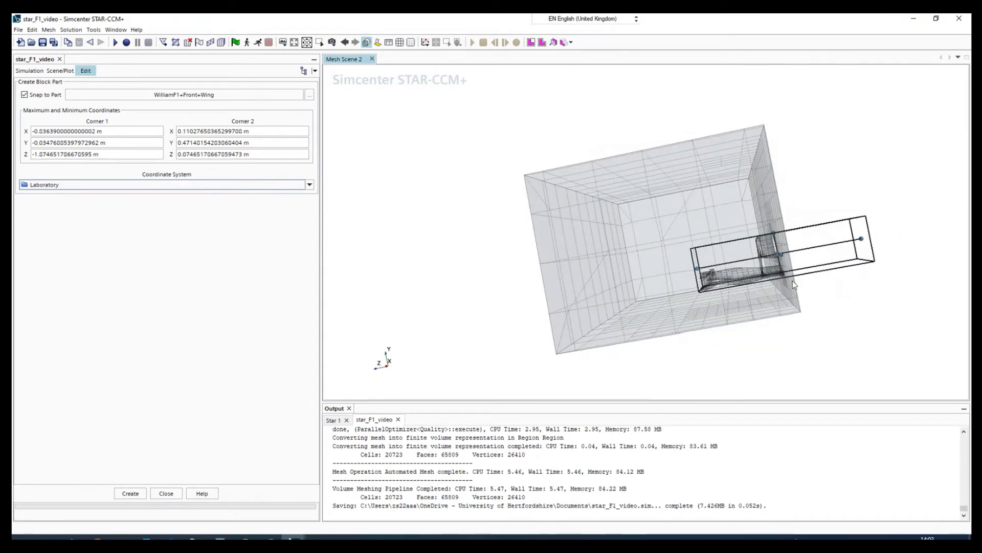
pyautogui.moveTo(863, 339); pyautogui.dragTo(930, 327)
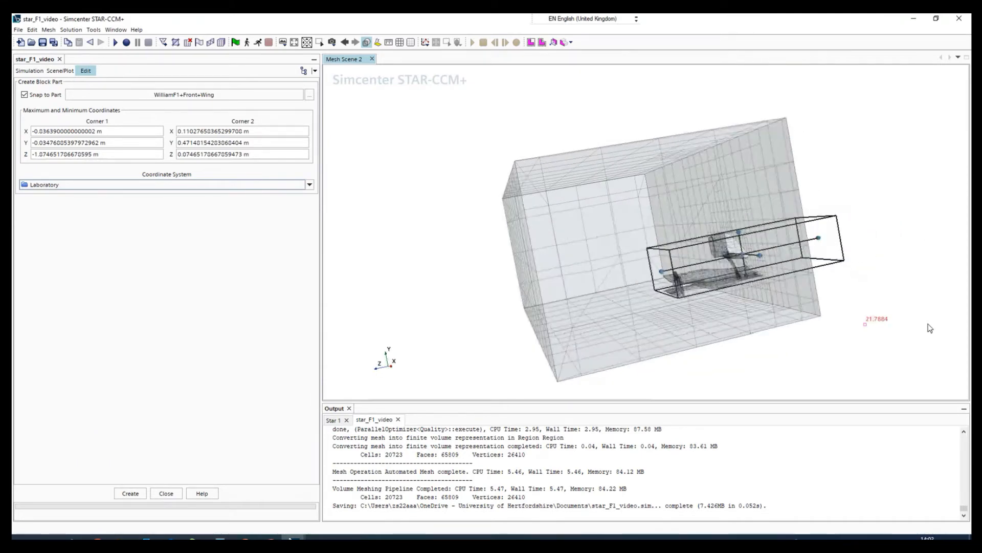
pyautogui.click(130, 493)
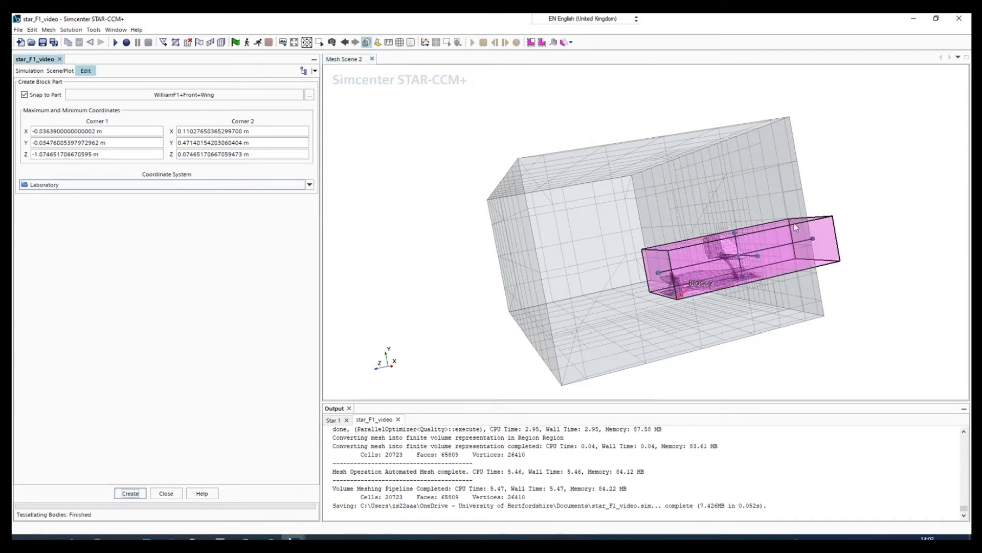
pyautogui.click(166, 494)
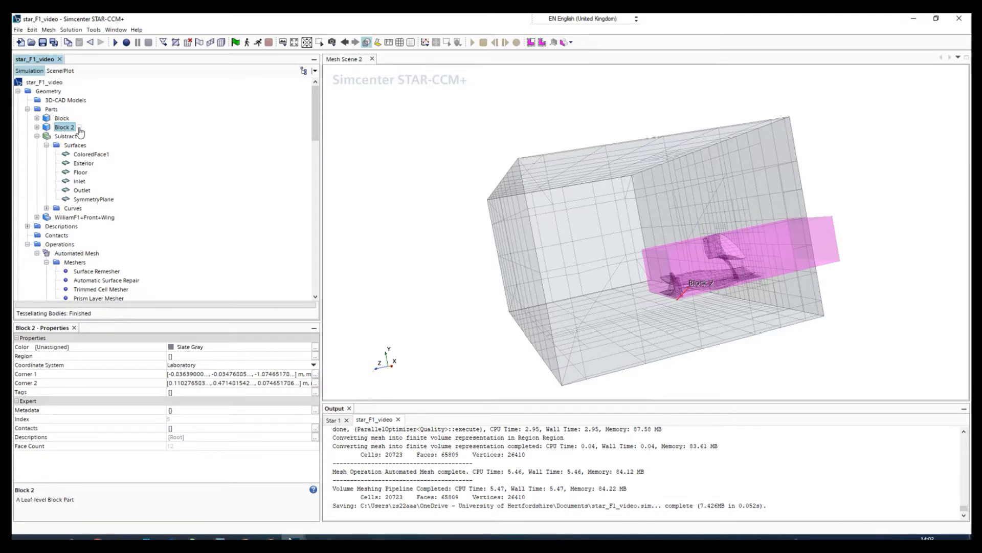
pyautogui.click(37, 127)
pyautogui.click(58, 138)
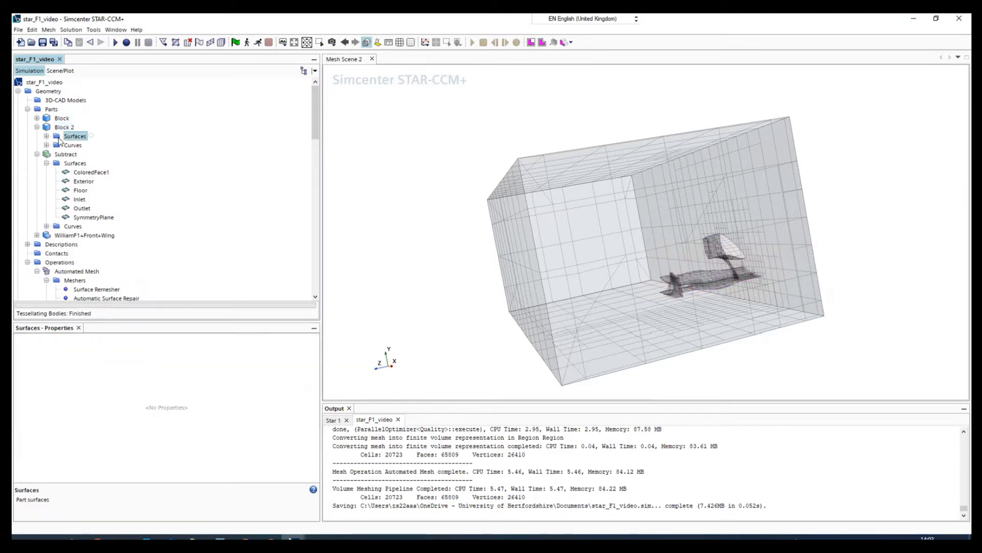
pyautogui.click(46, 136)
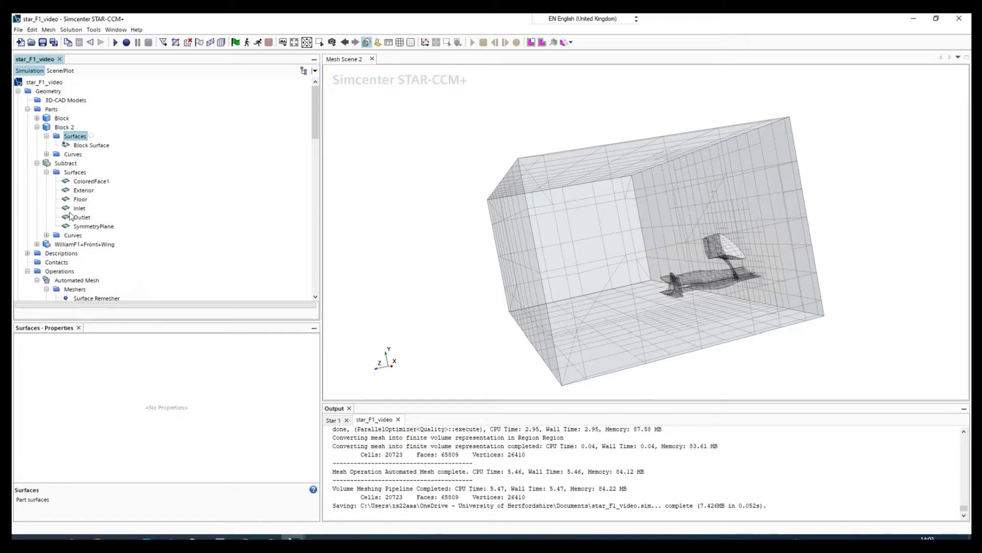
pyautogui.click(37, 128)
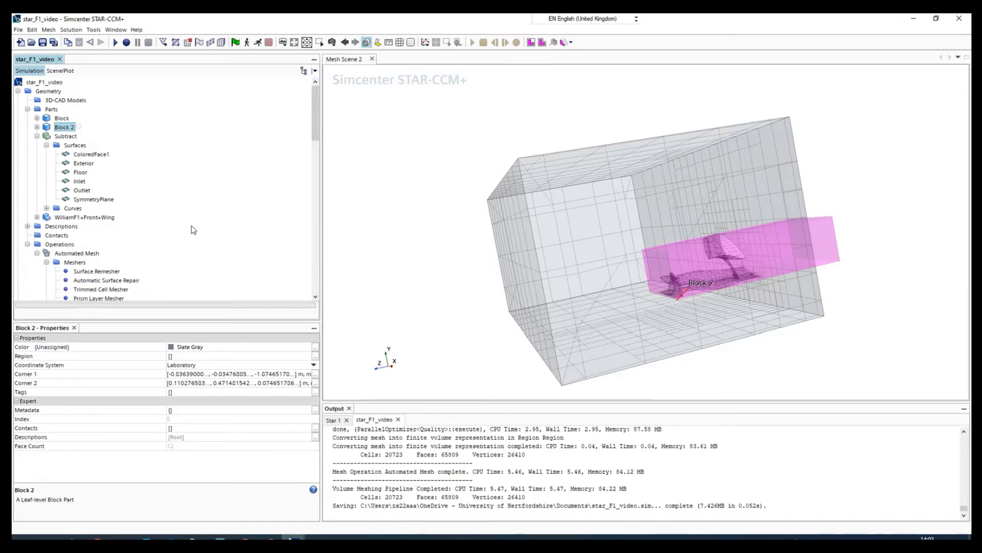
# Step: Add a new volumetric control to the custom controls of the Automated Mesh operation
pyautogui.scroll(-9, 61, 237)
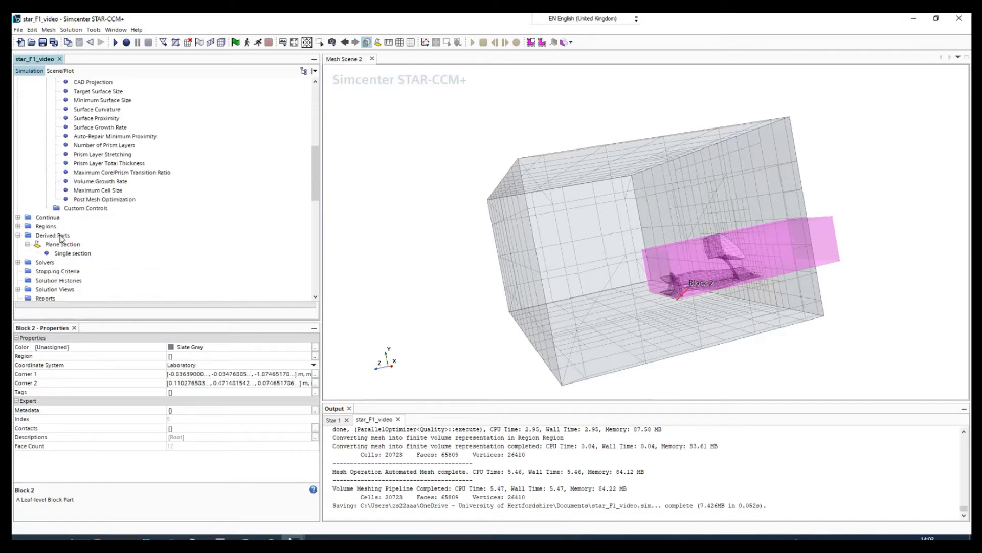
pyautogui.scroll(3, 72, 215)
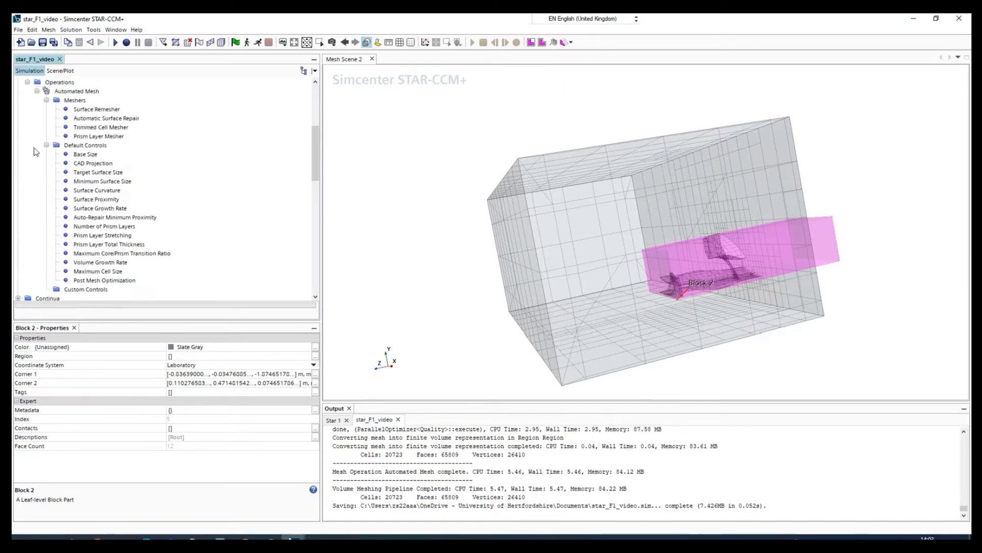
pyautogui.scroll(1, 33, 123)
pyautogui.click(29, 111)
pyautogui.click(29, 110)
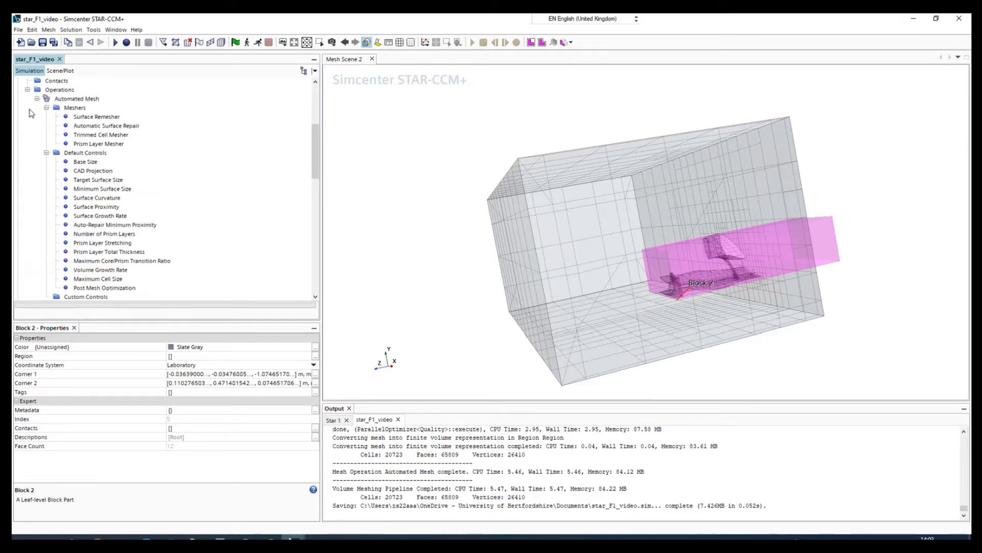
pyautogui.click(47, 108)
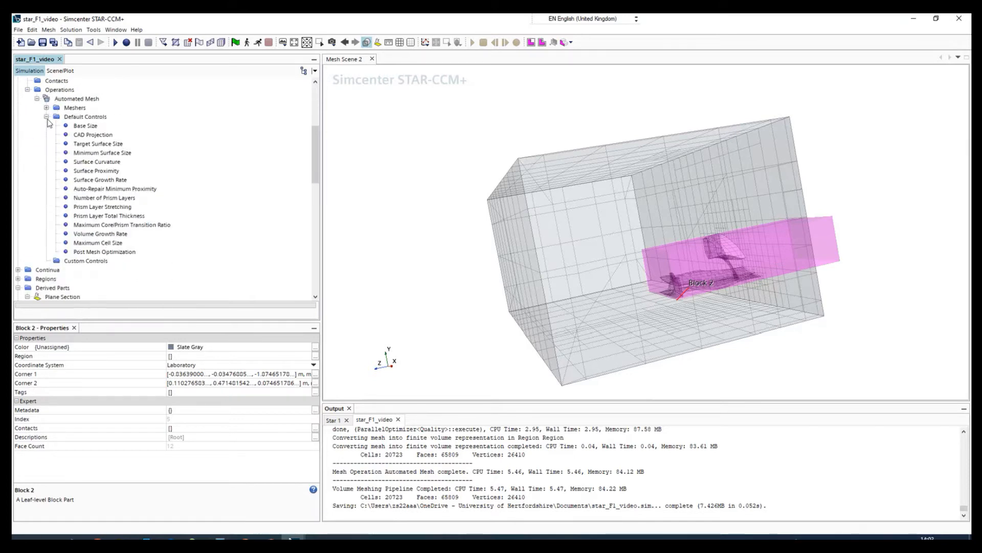
pyautogui.click(47, 117)
pyautogui.click(75, 126)
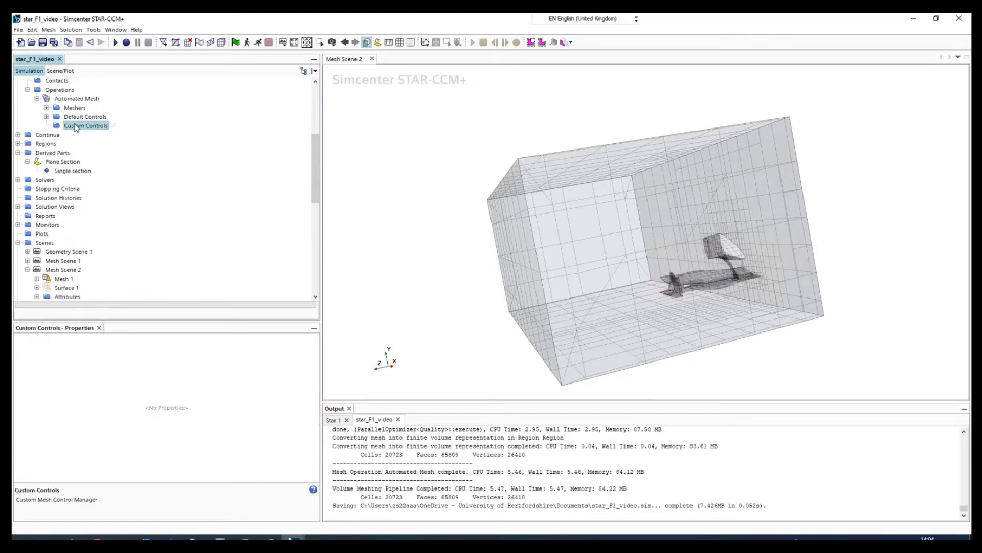
pyautogui.rightClick(75, 125)
pyautogui.moveTo(98, 130)
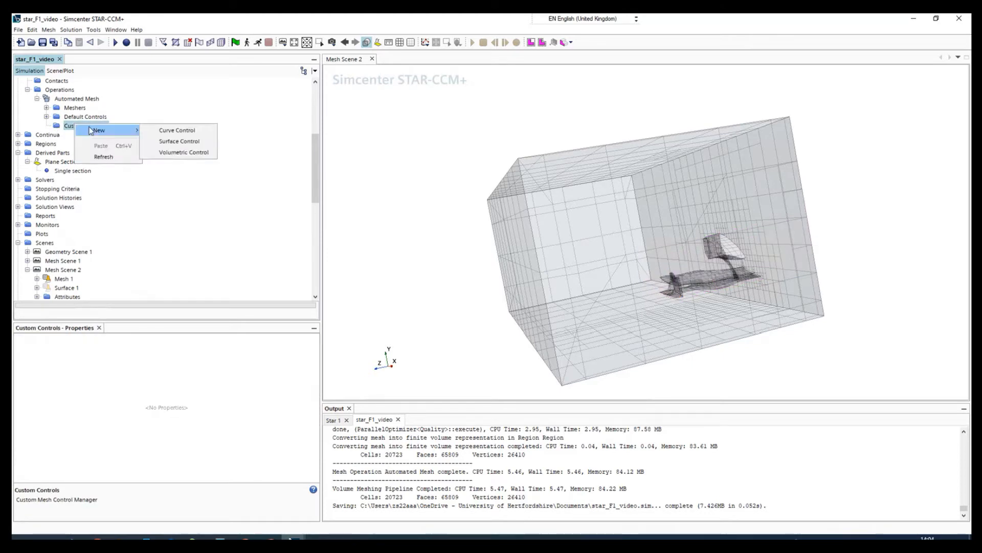
pyautogui.click(183, 152)
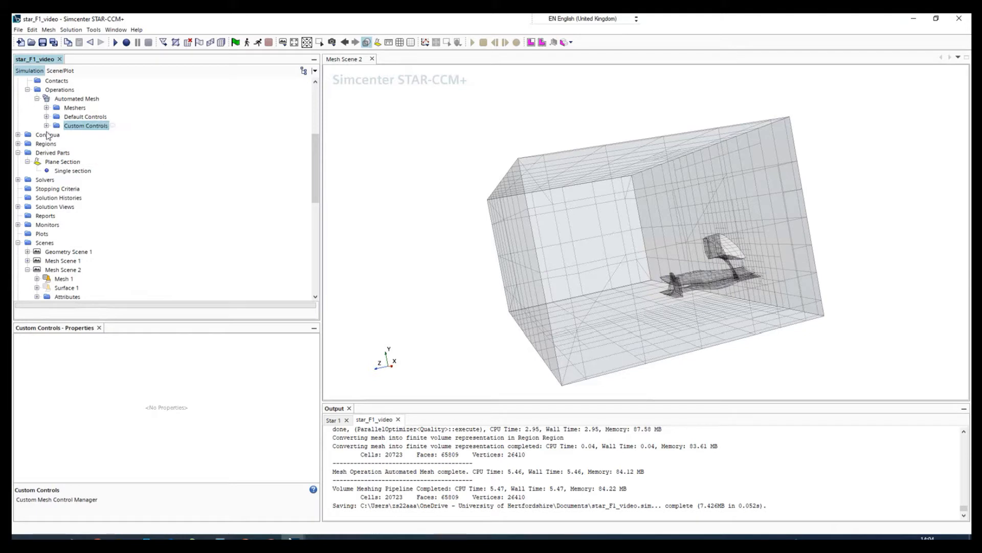
# Step: Assign the Block 2 part to the new volumetric control in the Automated Mesh custom controls
pyautogui.click(46, 125)
pyautogui.click(83, 135)
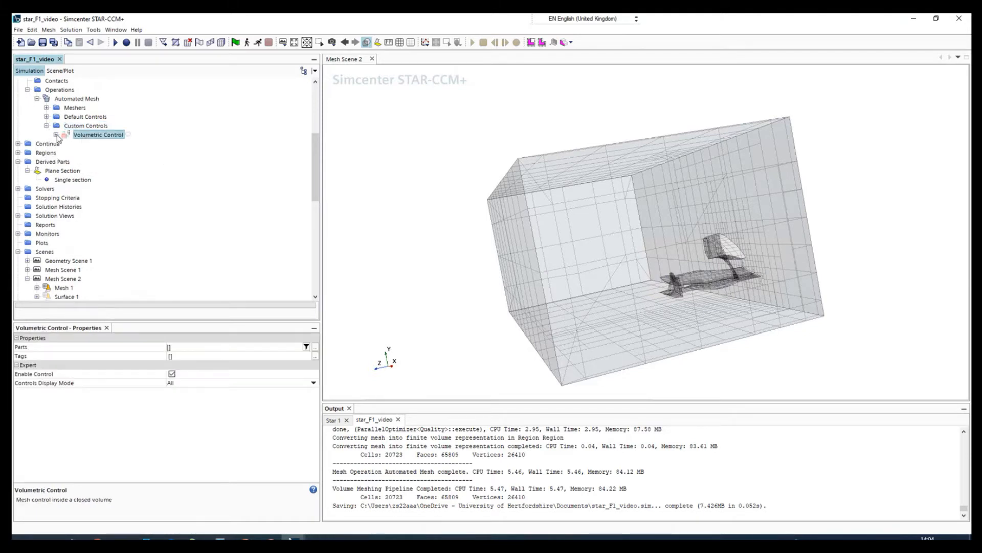
pyautogui.click(55, 135)
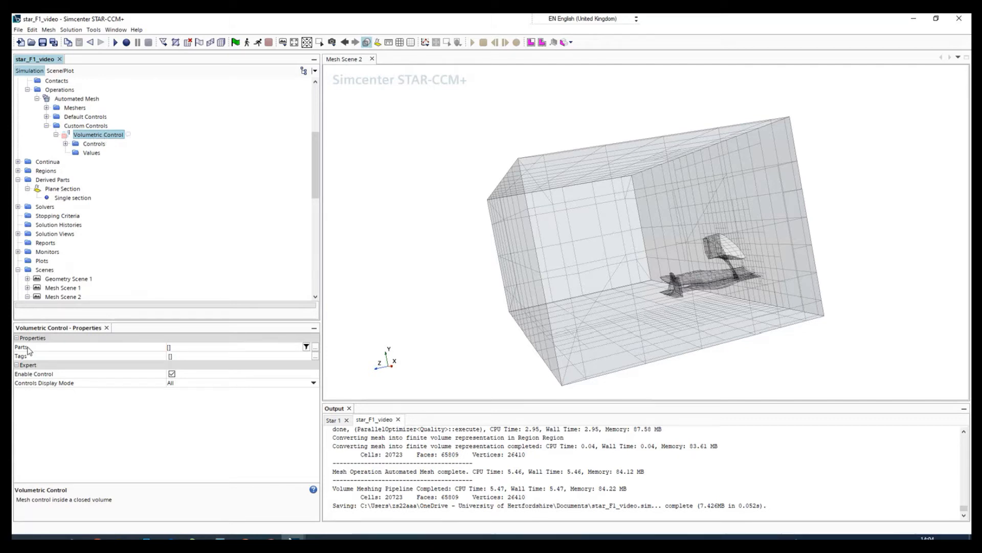
pyautogui.click(197, 348)
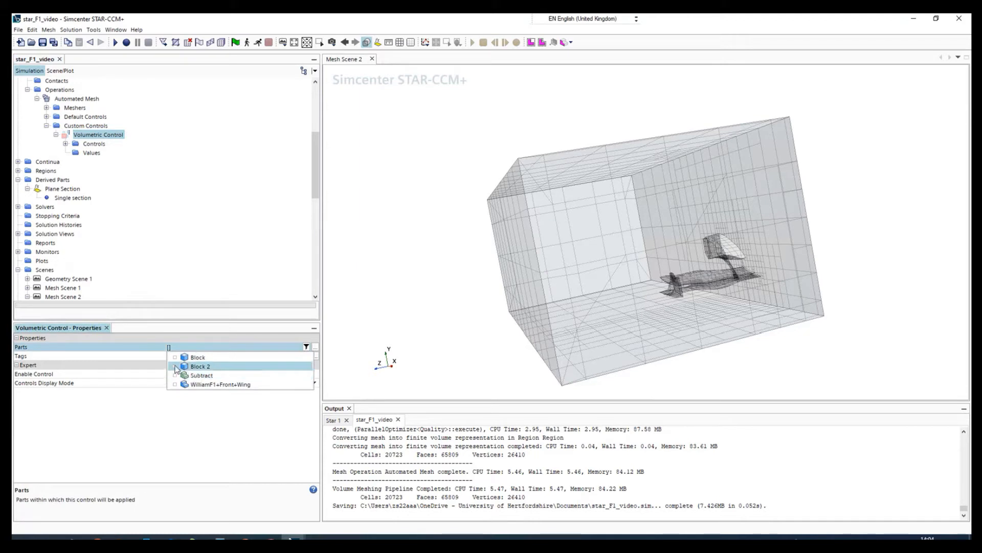
pyautogui.click(251, 366)
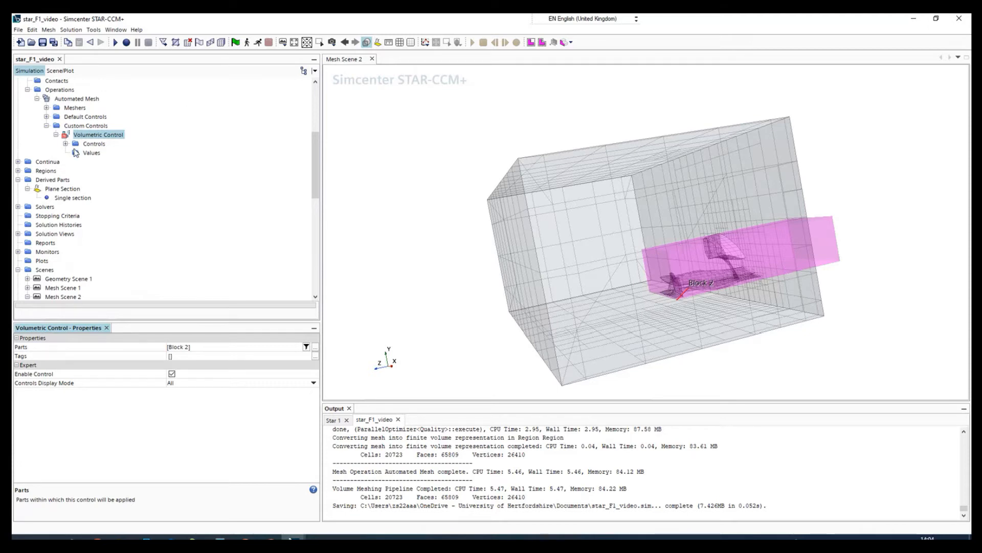
# Step: Enable a custom size for the volumetric control's Surface Remesher and a custom isotropic size for its Trimmer
pyautogui.click(66, 144)
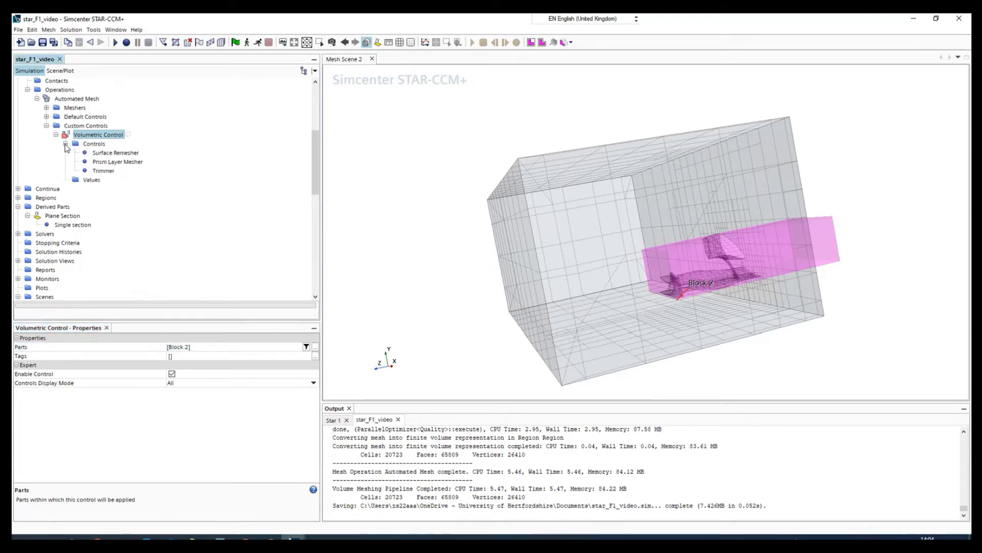
pyautogui.click(105, 153)
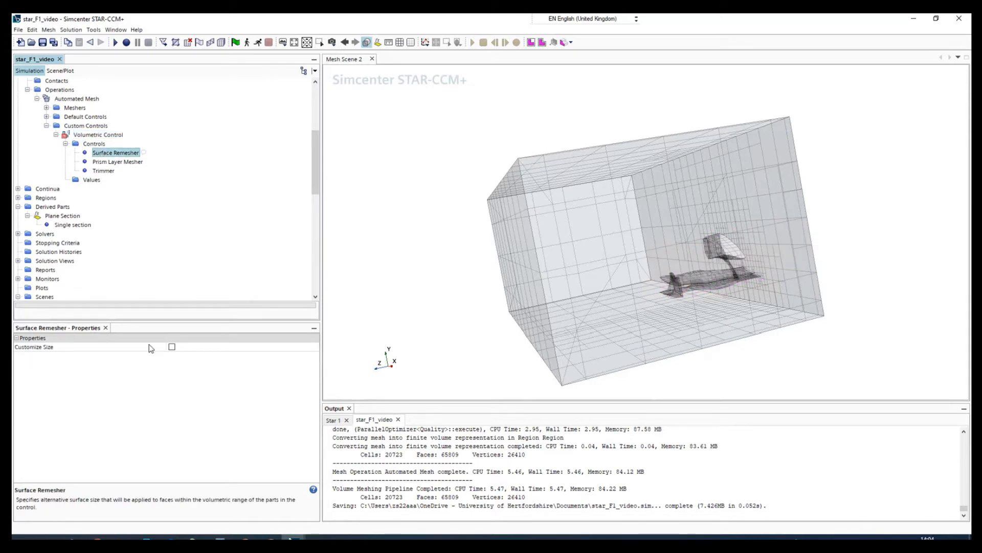
pyautogui.click(172, 347)
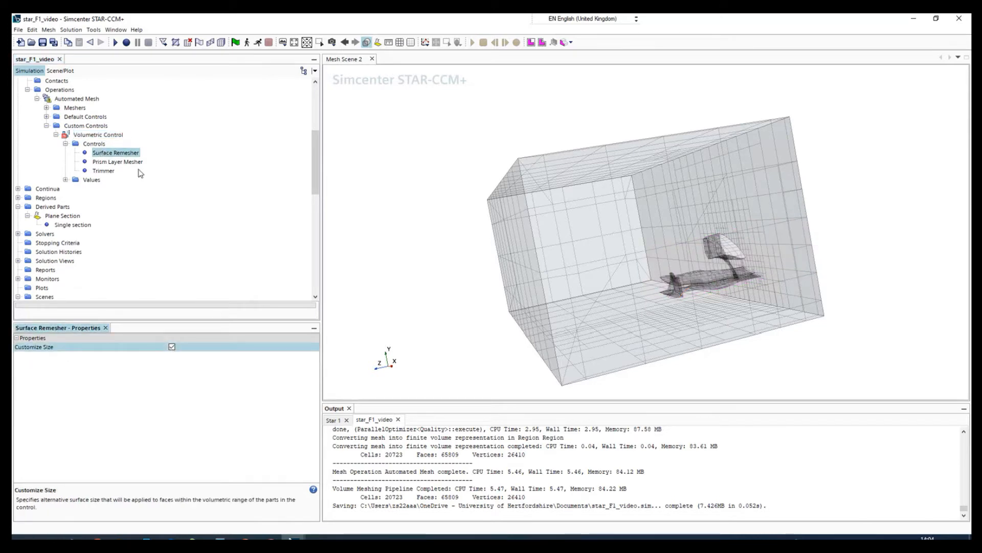
pyautogui.click(104, 162)
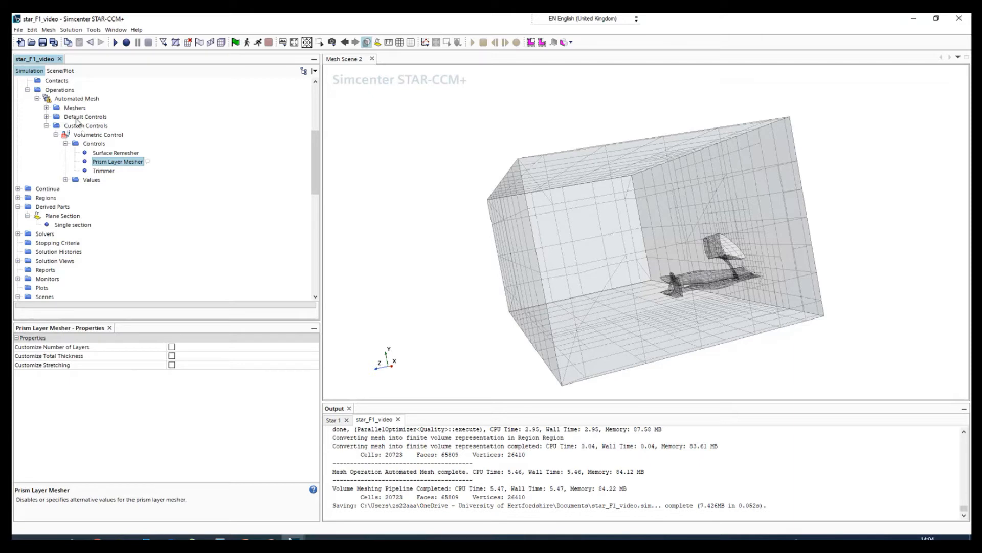
pyautogui.click(104, 171)
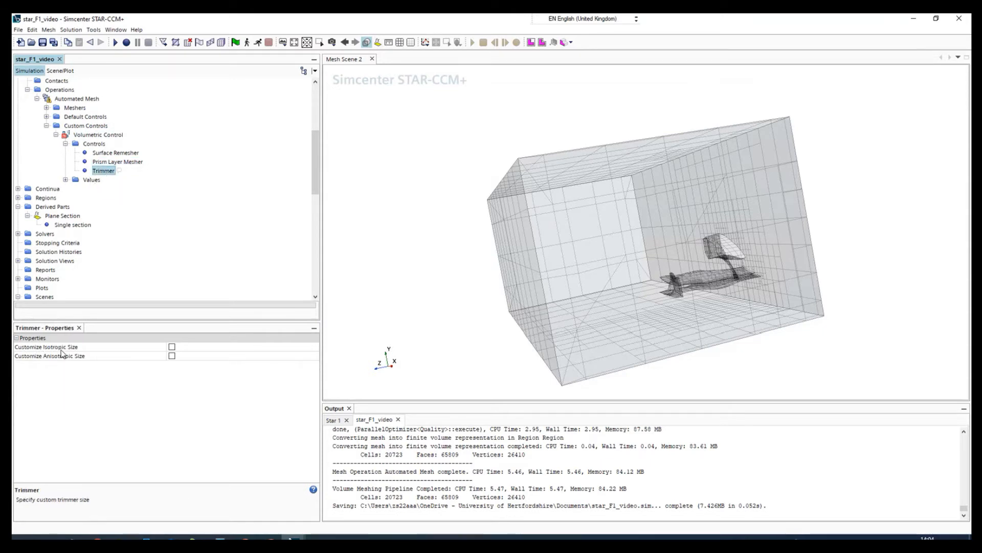
pyautogui.click(171, 347)
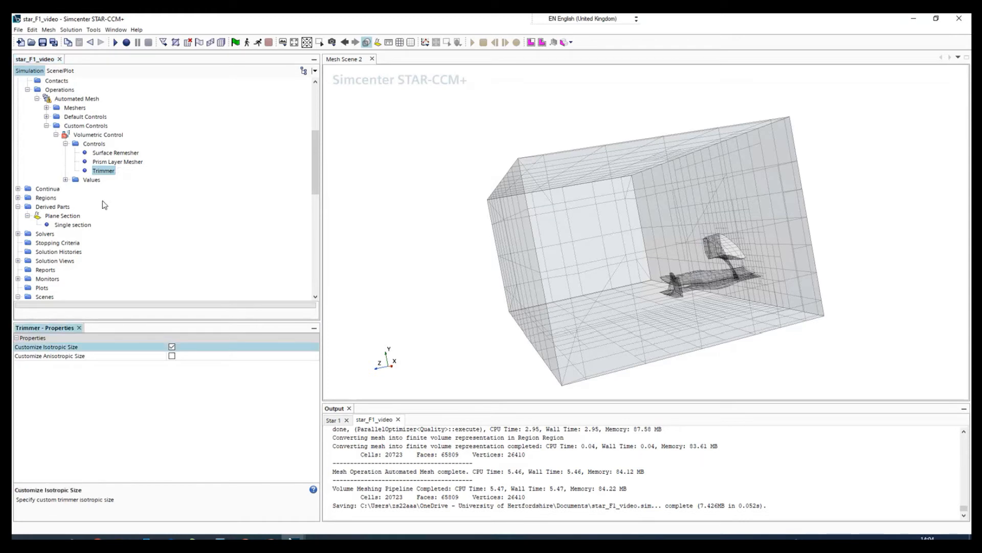
# Step: Set the volumetric control's custom size to 2 percent of base
pyautogui.click(66, 180)
pyautogui.click(108, 189)
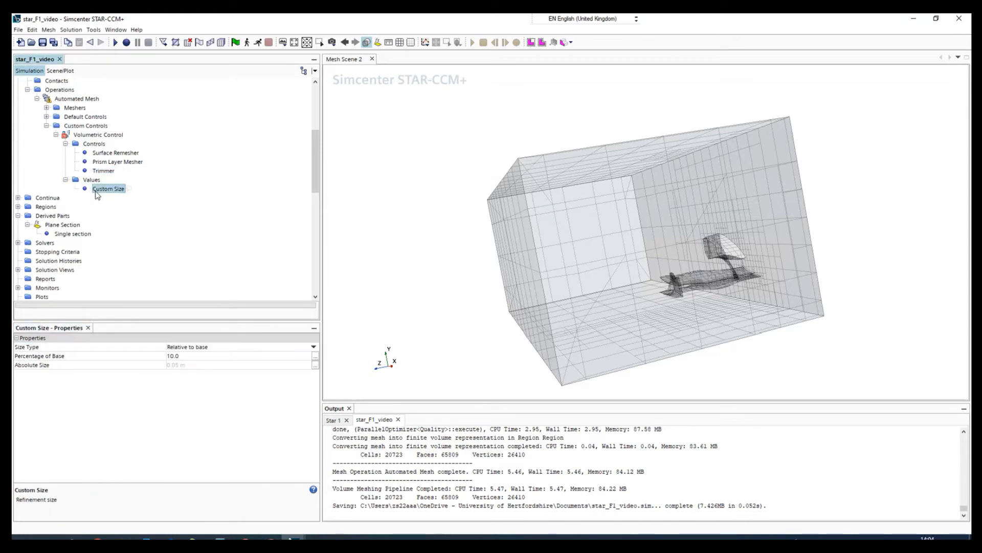
pyautogui.click(185, 356)
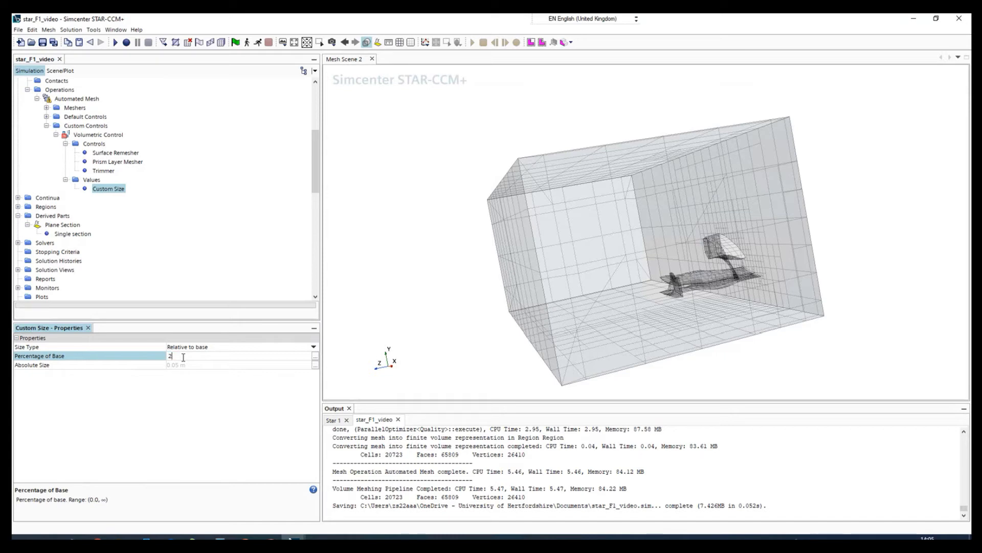
pyautogui.write('2')
pyautogui.press('Return')
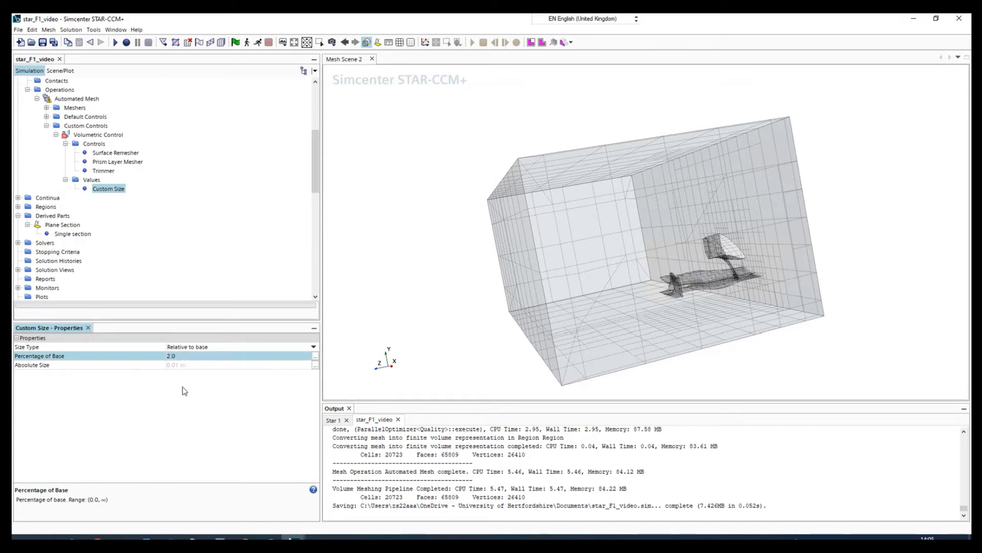
# Step: Execute the Automated Mesh operation to regenerate the volume mesh with the block refinement
pyautogui.scroll(3, 95, 179)
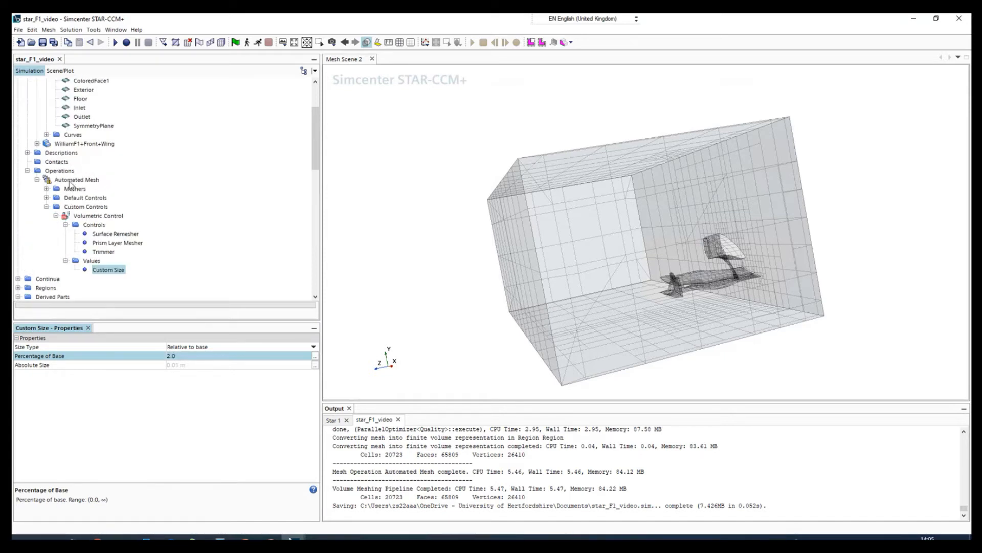
pyautogui.click(72, 180)
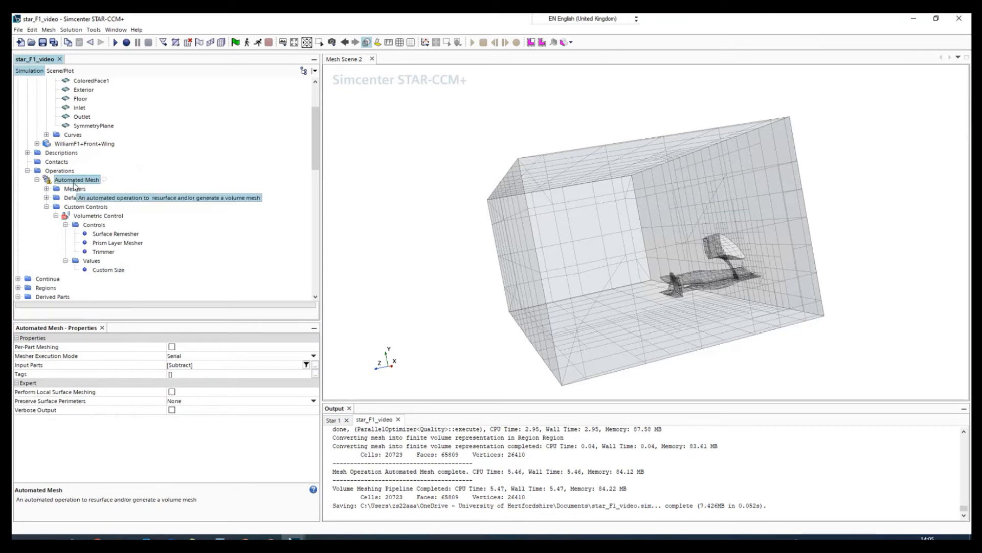
pyautogui.rightClick(71, 182)
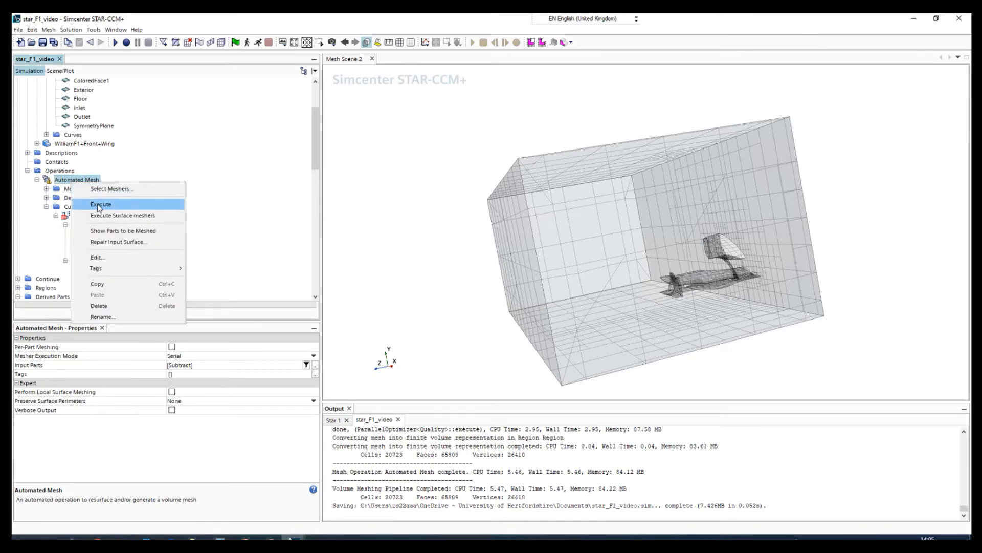
pyautogui.click(98, 204)
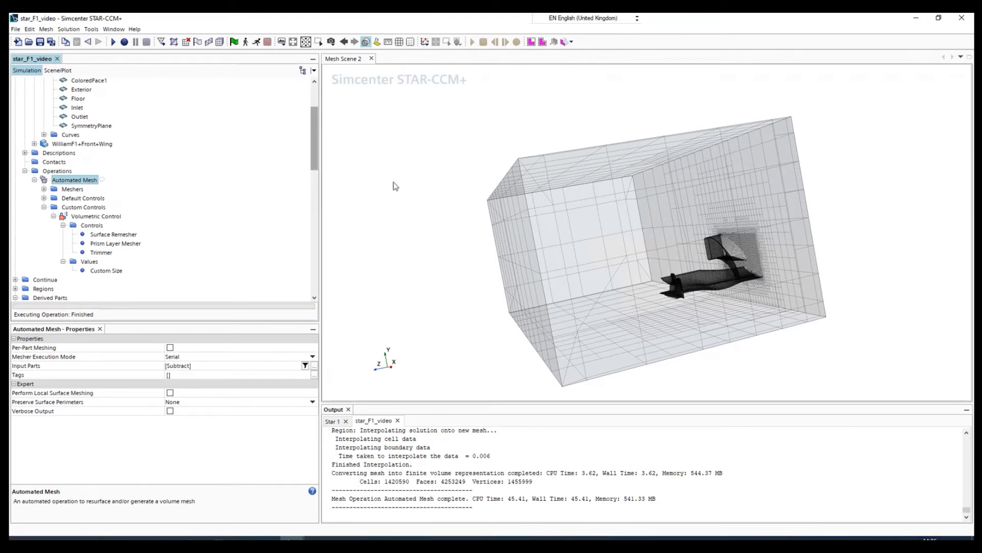
# Step: Inspect the new mesh in Mesh Scene 2, hide the Mesh 1 displayer, and show Surface 1
pyautogui.click(58, 70)
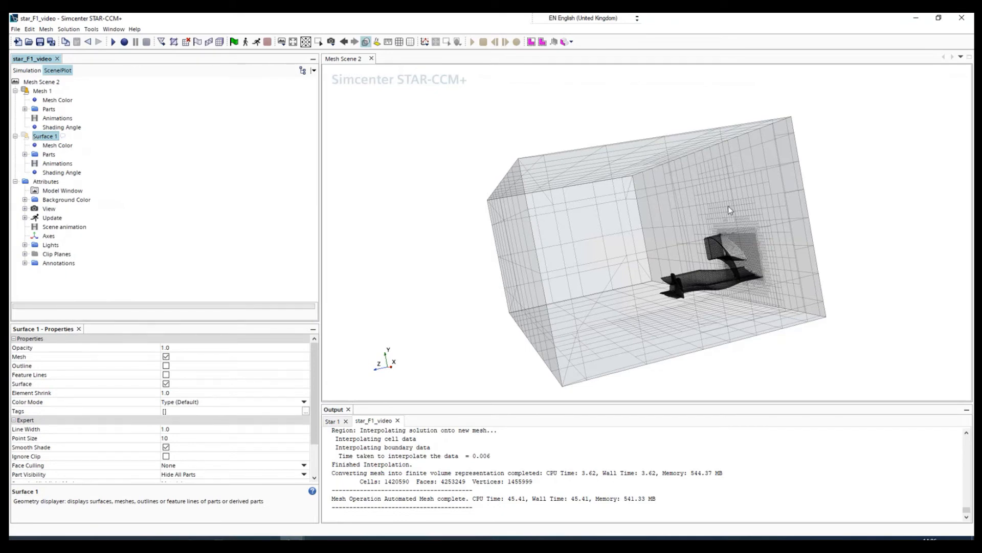
pyautogui.moveTo(729, 206)
pyautogui.mouseDown()
pyautogui.moveTo(685, 227)
pyautogui.moveTo(697, 250)
pyautogui.moveTo(757, 277)
pyautogui.mouseUp()
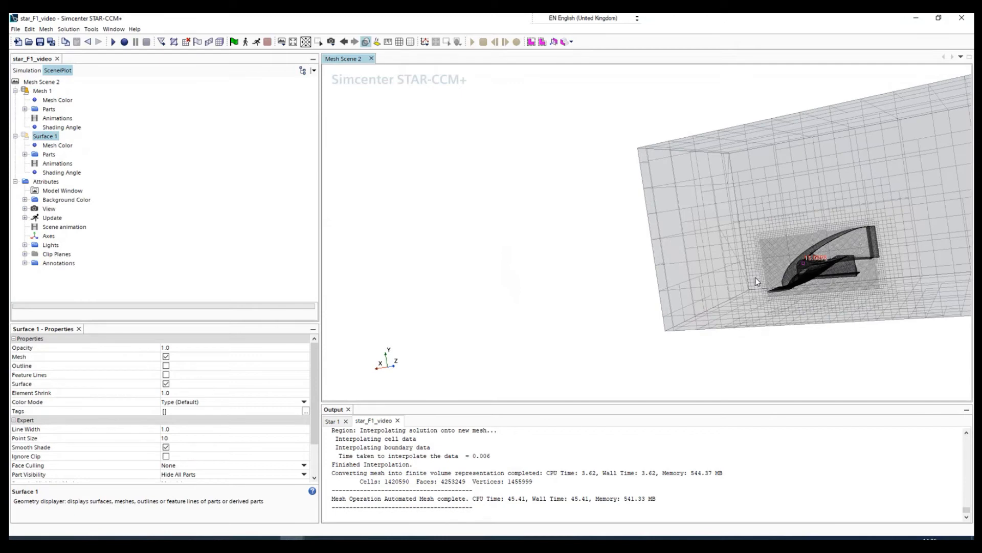
pyautogui.scroll(10, 756, 278)
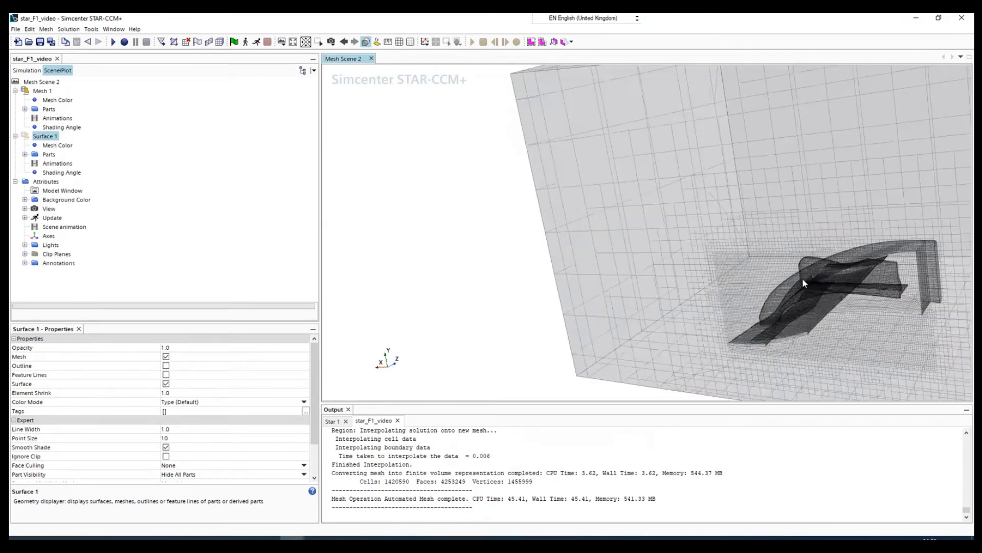
pyautogui.scroll(-6, 797, 275)
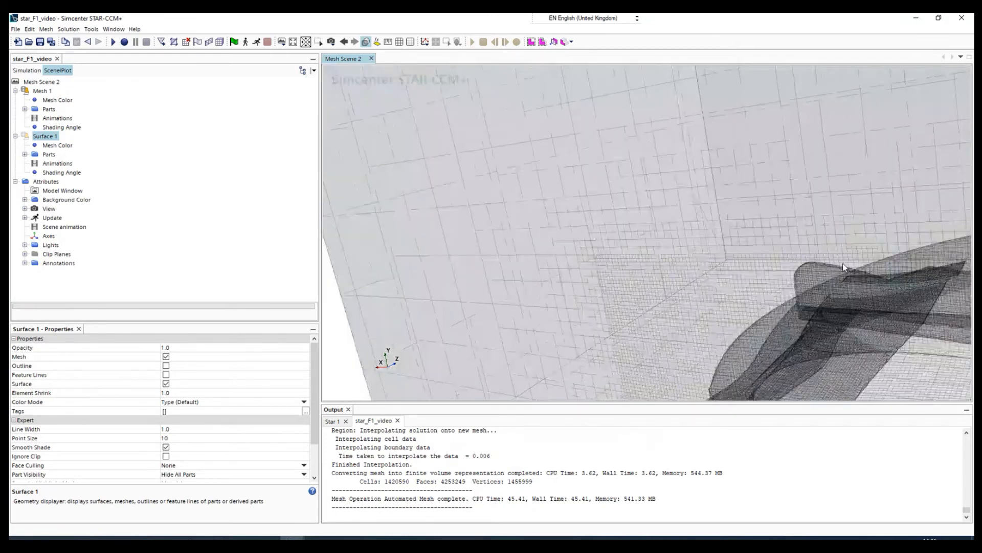
pyautogui.doubleClick(25, 92)
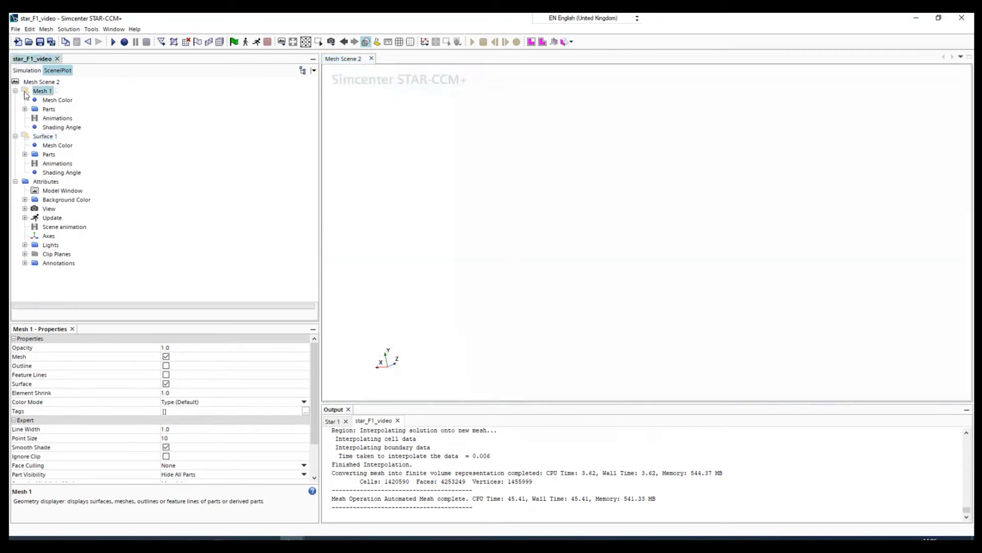
pyautogui.doubleClick(26, 135)
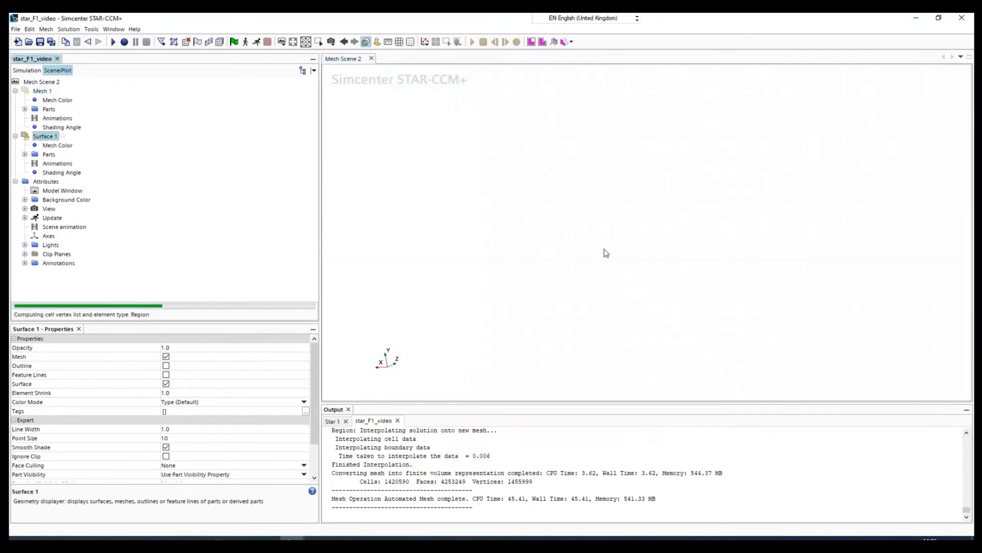
# Step: Examine the plane section mesh around the wing elements, the refined block region, and its transition to coarser cells
pyautogui.scroll(-3, 627, 282)
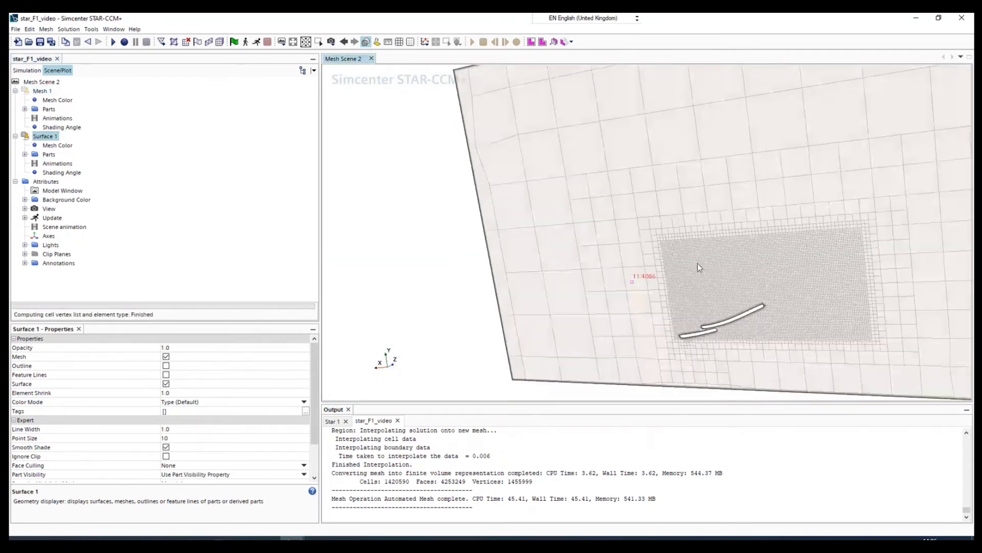
pyautogui.scroll(5, 705, 321)
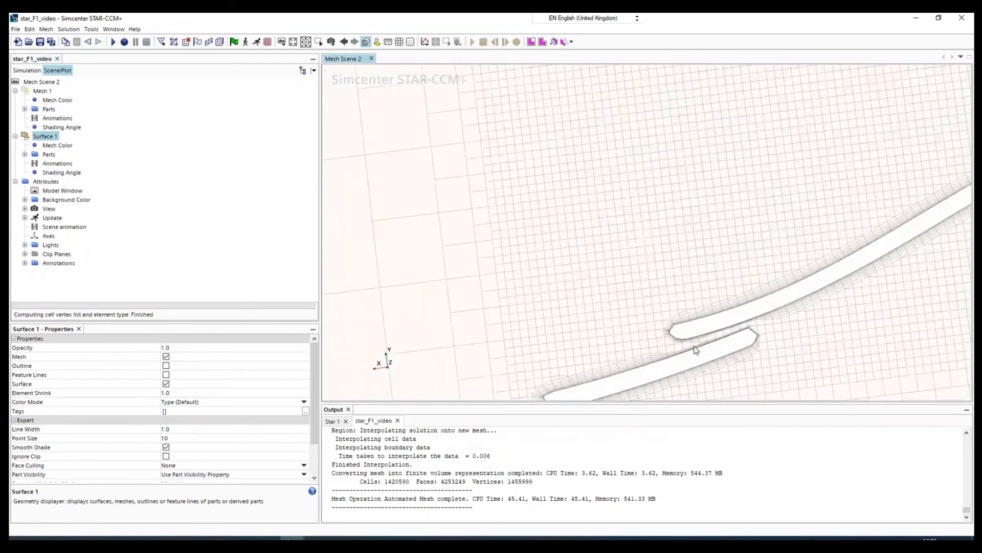
pyautogui.scroll(-2, 733, 341)
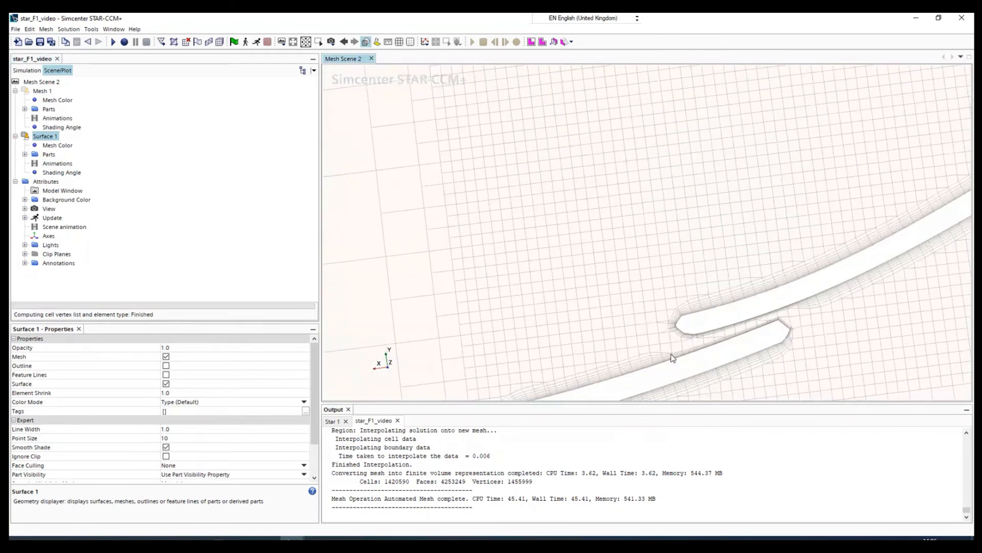
pyautogui.scroll(-6, 711, 346)
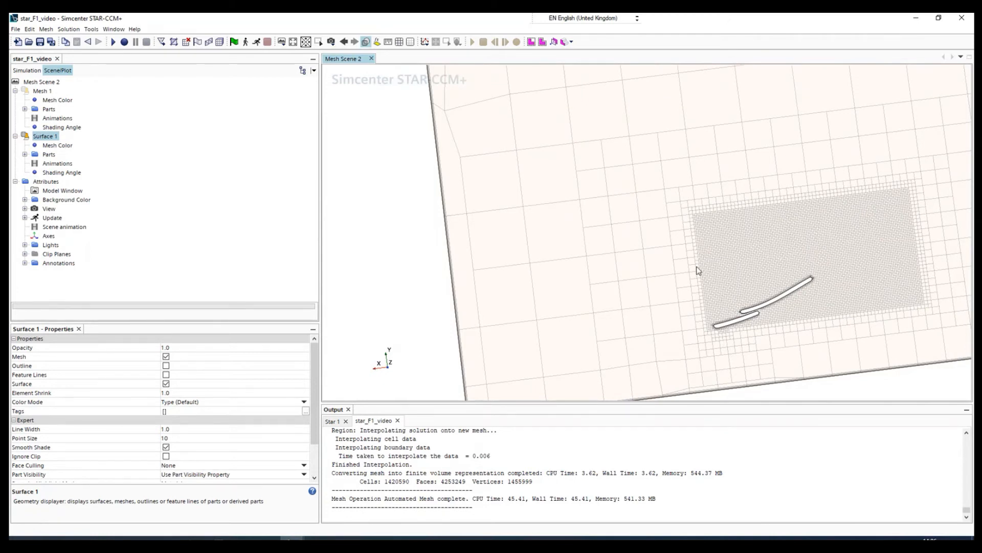
pyautogui.scroll(-2, 793, 308)
pyautogui.scroll(6, 794, 309)
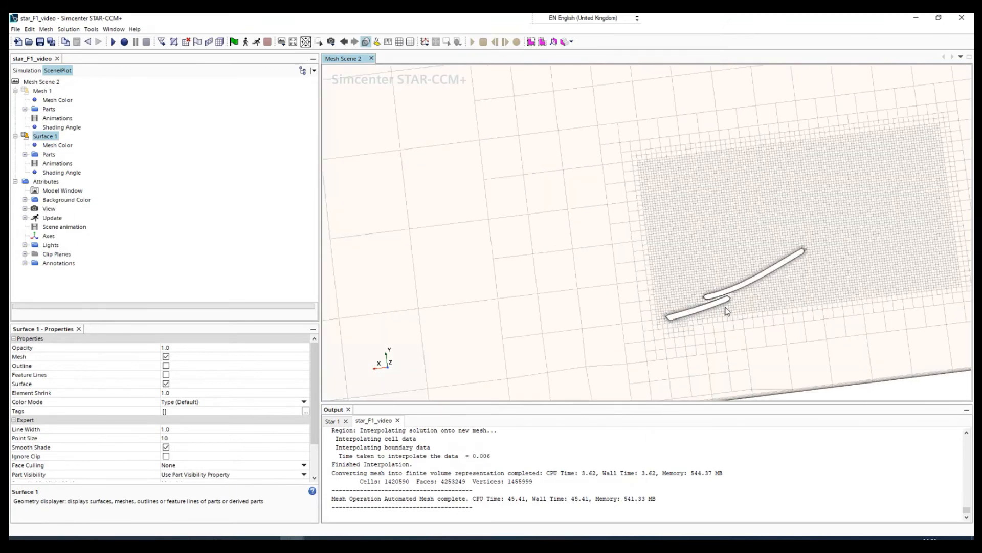
pyautogui.scroll(-1, 665, 293)
pyautogui.scroll(-1, 755, 290)
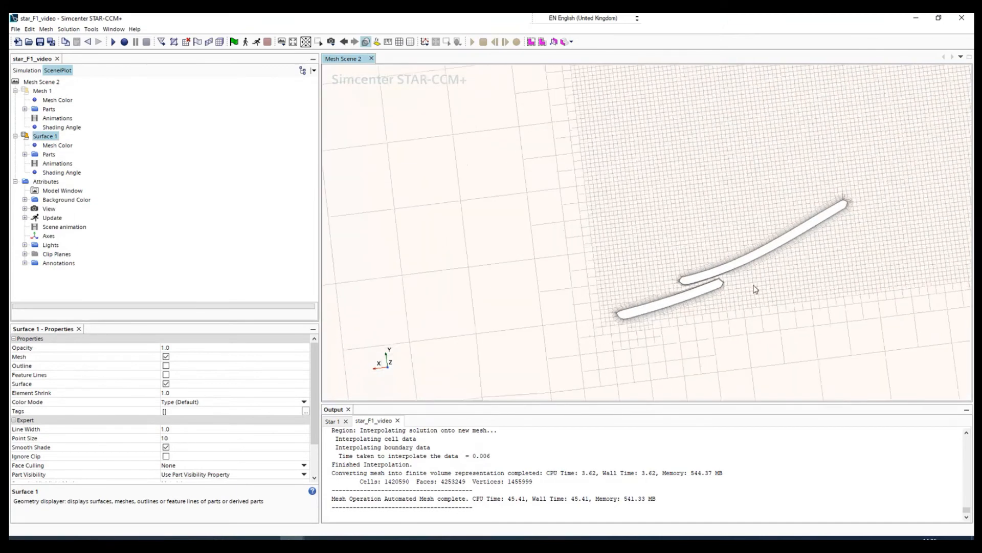
pyautogui.scroll(-1, 704, 198)
pyautogui.scroll(-2, 615, 169)
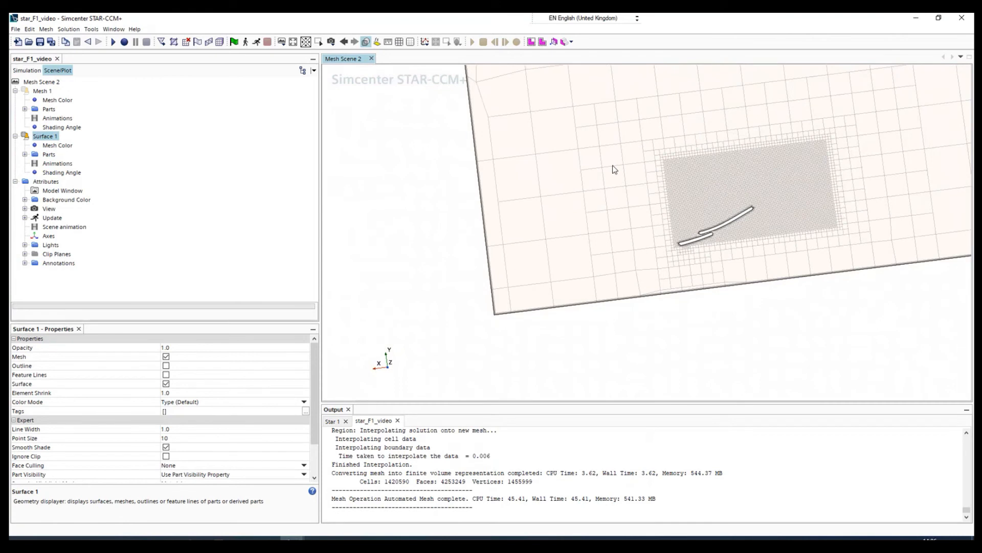
pyautogui.scroll(-1, 756, 199)
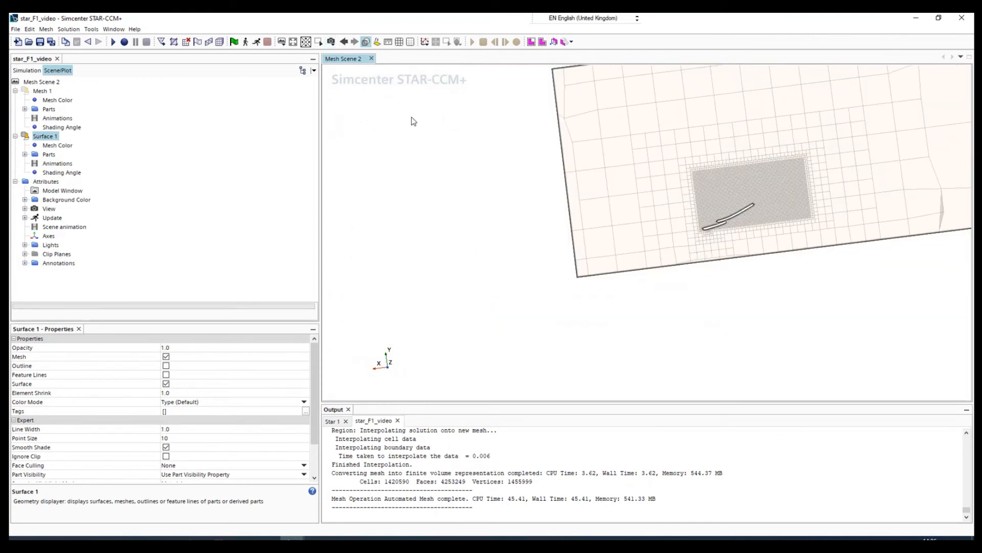
# Step: Orient Mesh Scene 2 to the (+Y) right standard view
pyautogui.click(285, 45)
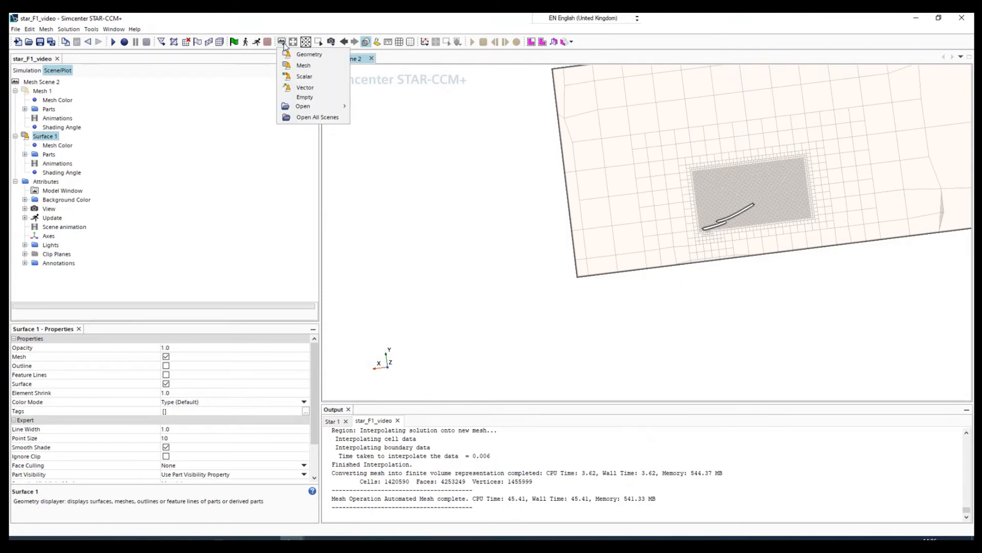
pyautogui.click(331, 44)
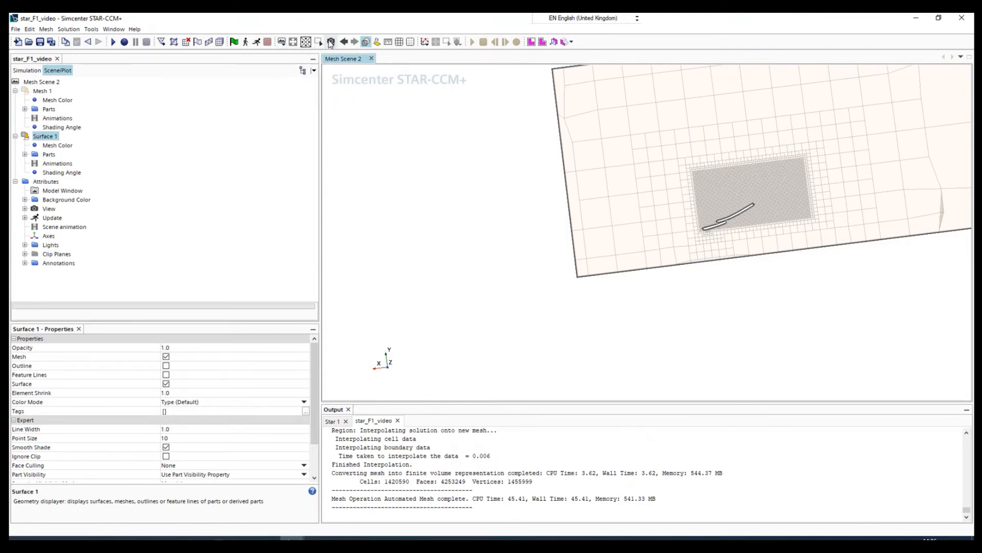
pyautogui.click(331, 43)
pyautogui.moveTo(378, 120)
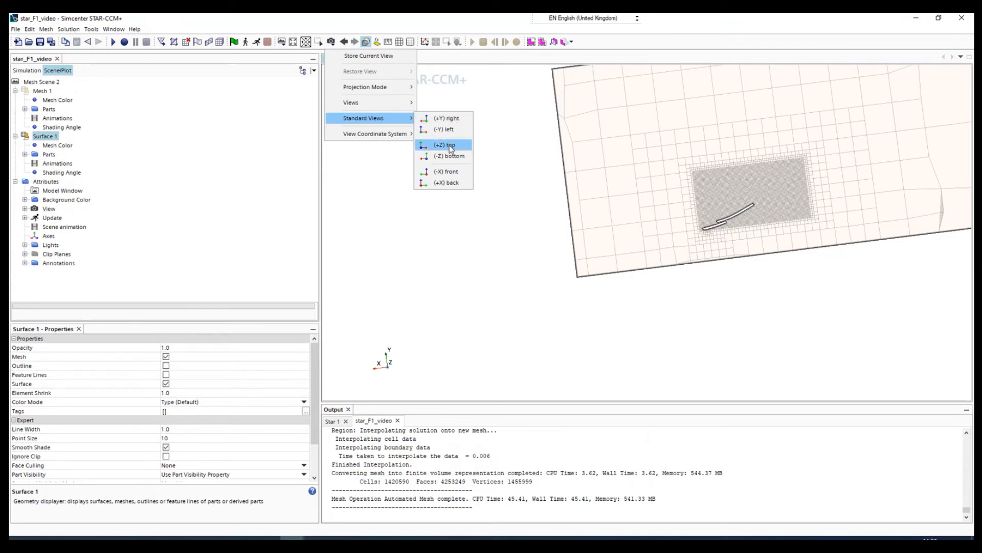
pyautogui.click(451, 121)
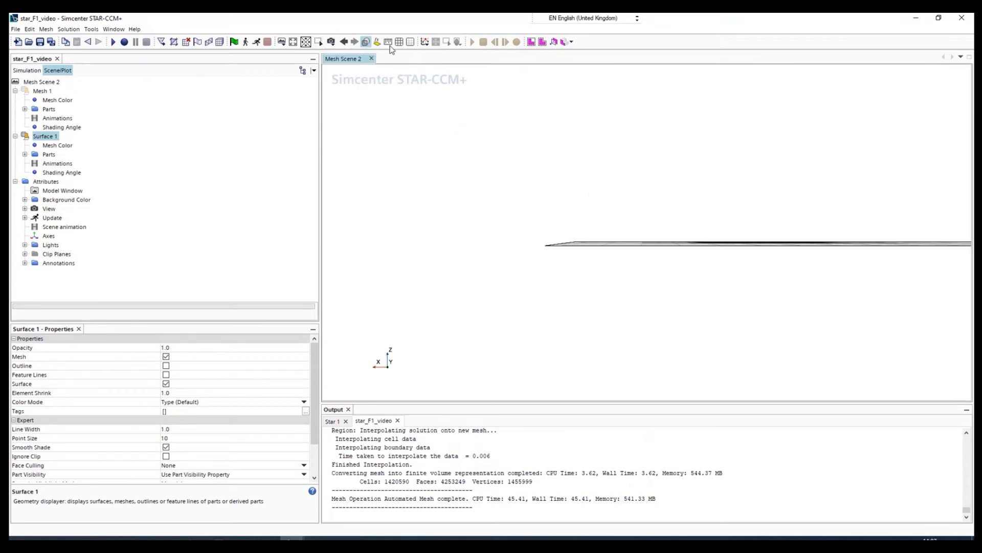
# Step: Orient Mesh Scene 2 to the +Z view with +Y up and examine the plane section mesh across the whole domain
pyautogui.click(331, 41)
pyautogui.moveTo(412, 89)
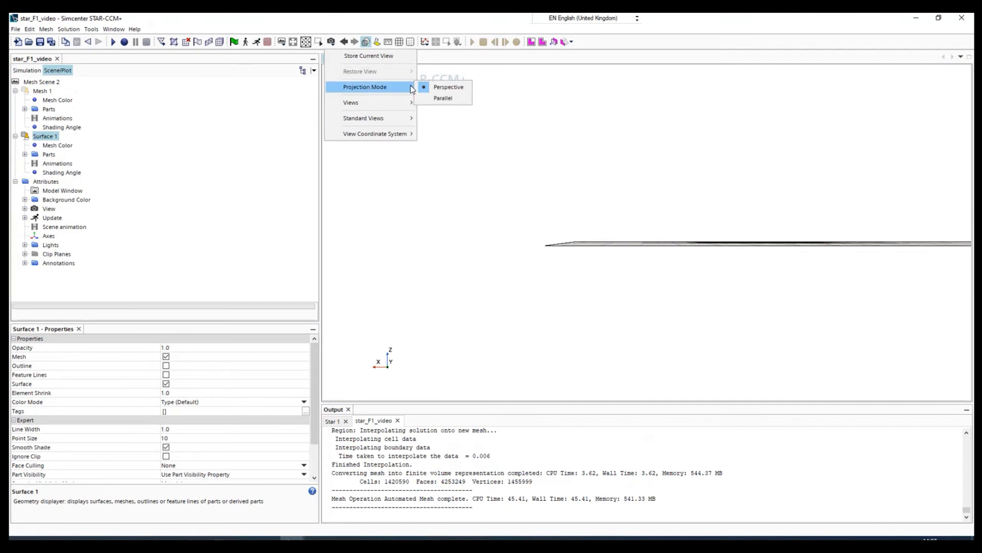
pyautogui.moveTo(446, 147)
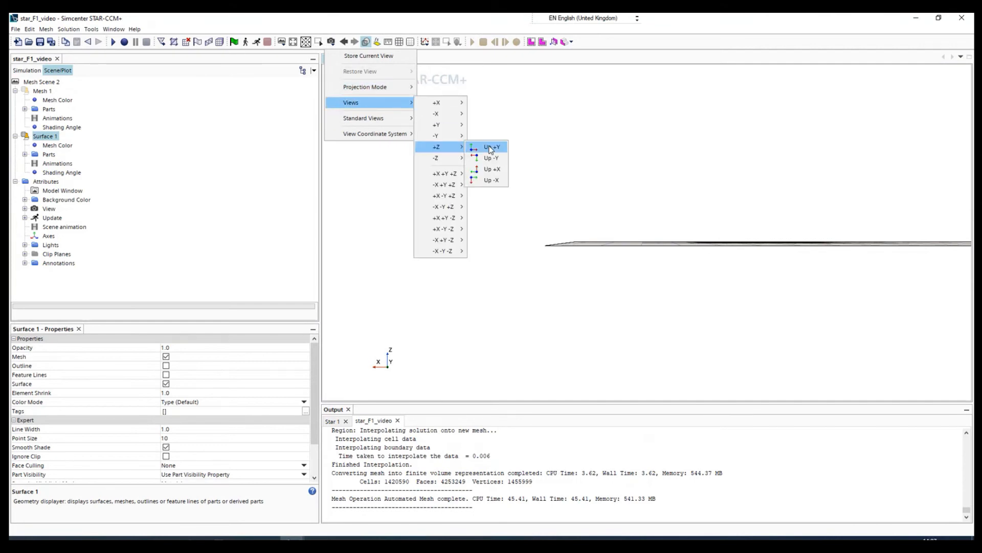
pyautogui.click(492, 147)
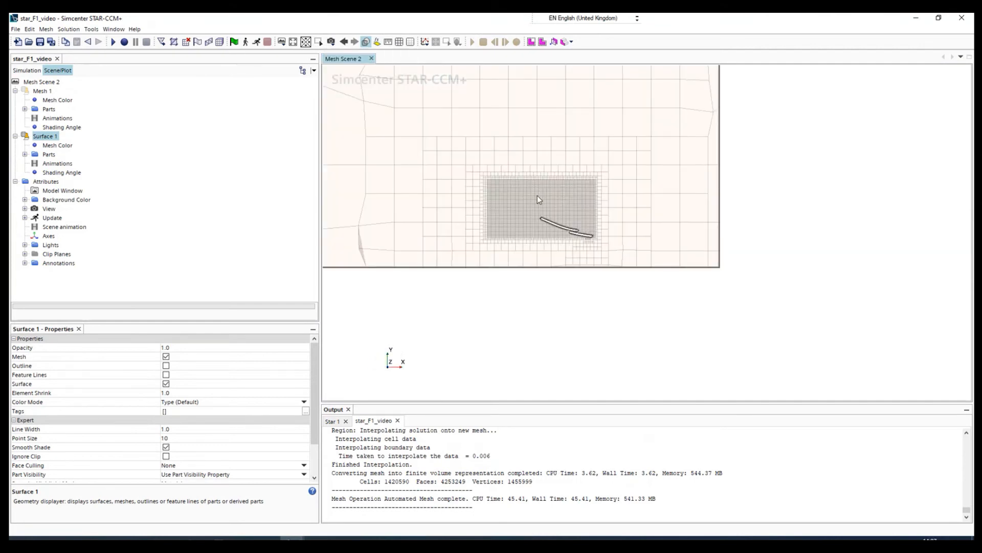
pyautogui.scroll(4, 540, 197)
pyautogui.scroll(-6, 543, 203)
pyautogui.scroll(-3, 445, 208)
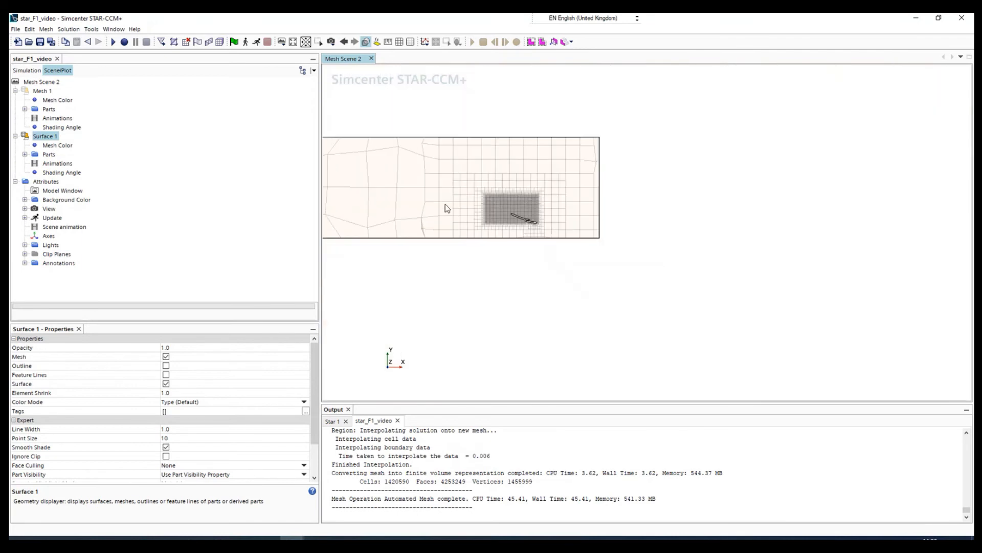
pyautogui.scroll(3, 348, 187)
pyautogui.scroll(1, 349, 190)
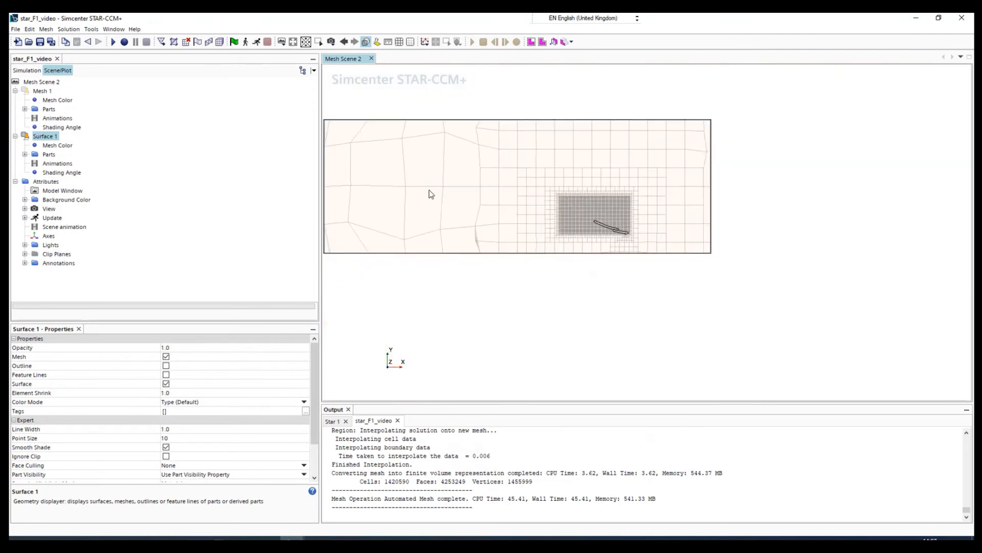
pyautogui.scroll(-2, 440, 185)
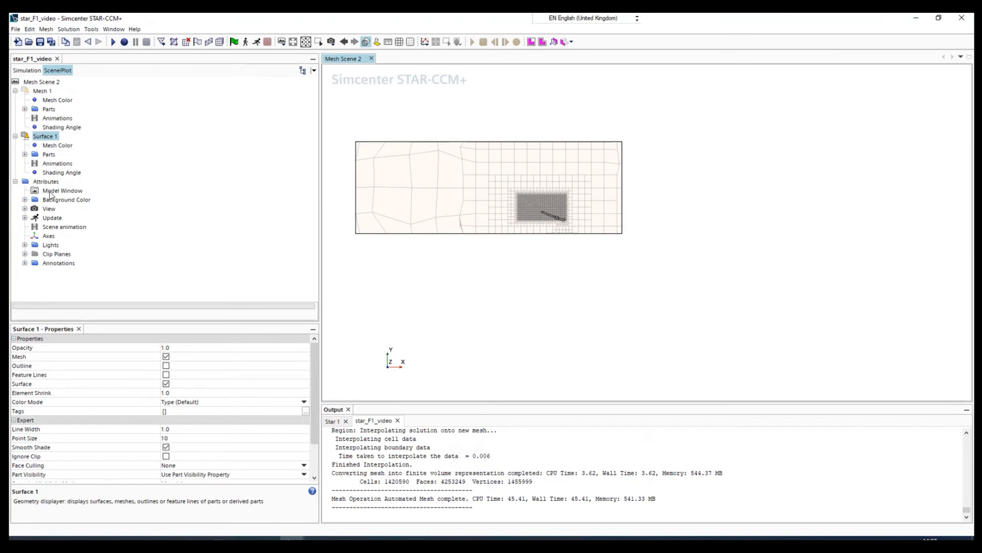
# Step: Set the Base Size in the Automated Mesh default controls to 0.3 m and generate the volume mesh
pyautogui.click(51, 191)
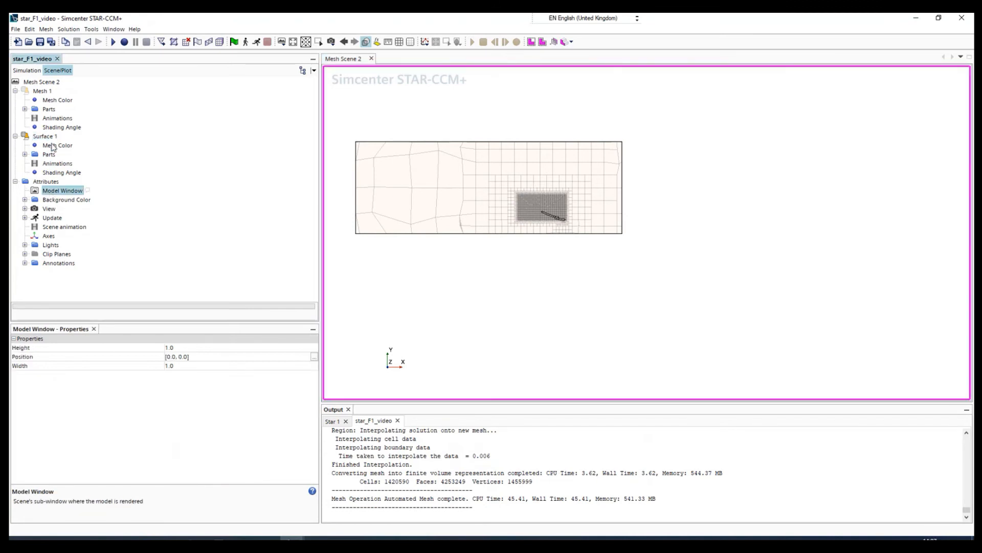
pyautogui.click(28, 71)
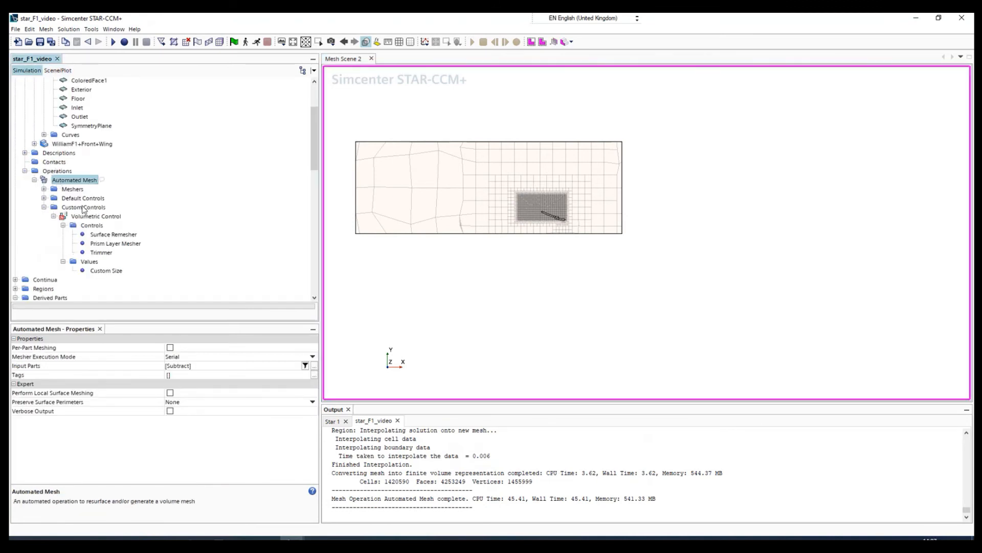
pyautogui.click(60, 199)
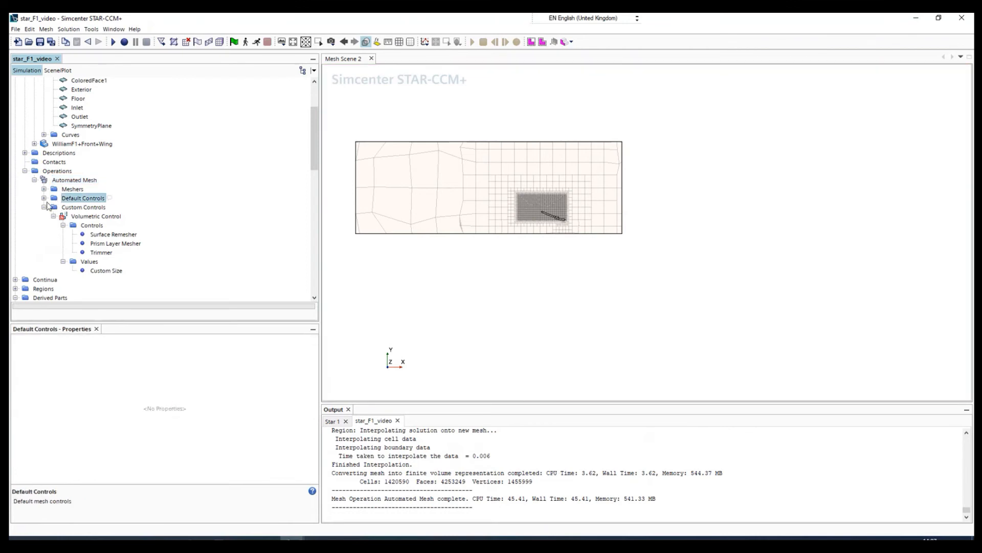
pyautogui.click(44, 198)
pyautogui.click(83, 172)
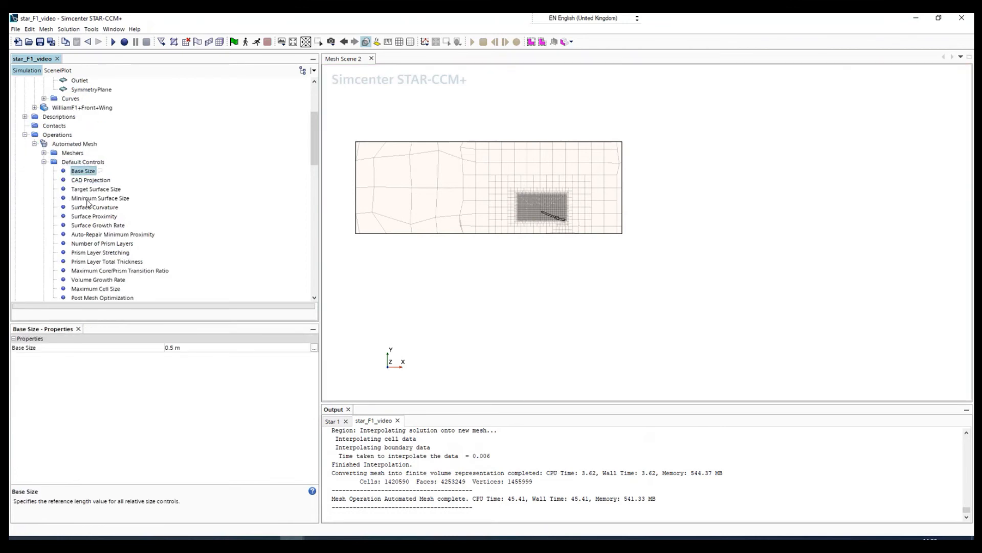
pyautogui.click(173, 348)
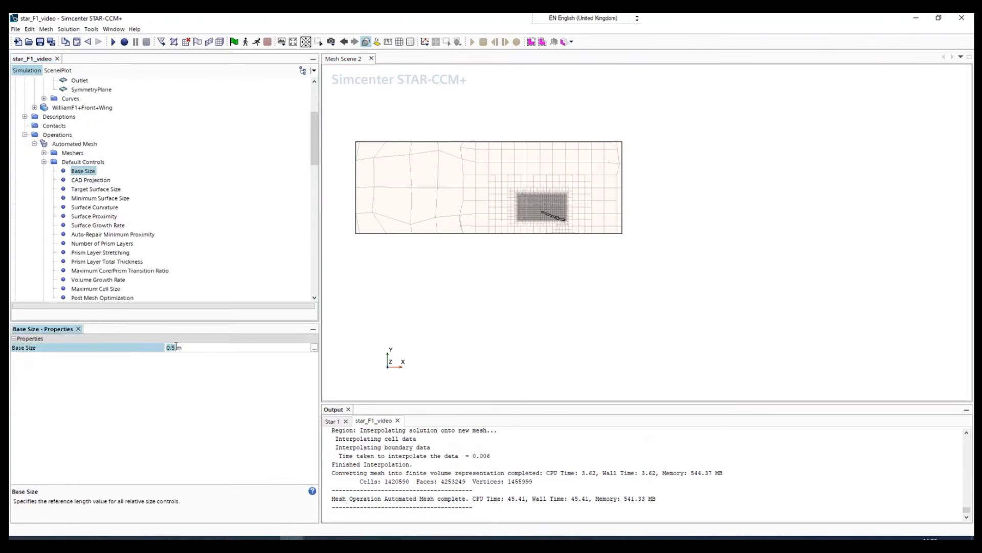
pyautogui.click(176, 347)
pyautogui.press('Return')
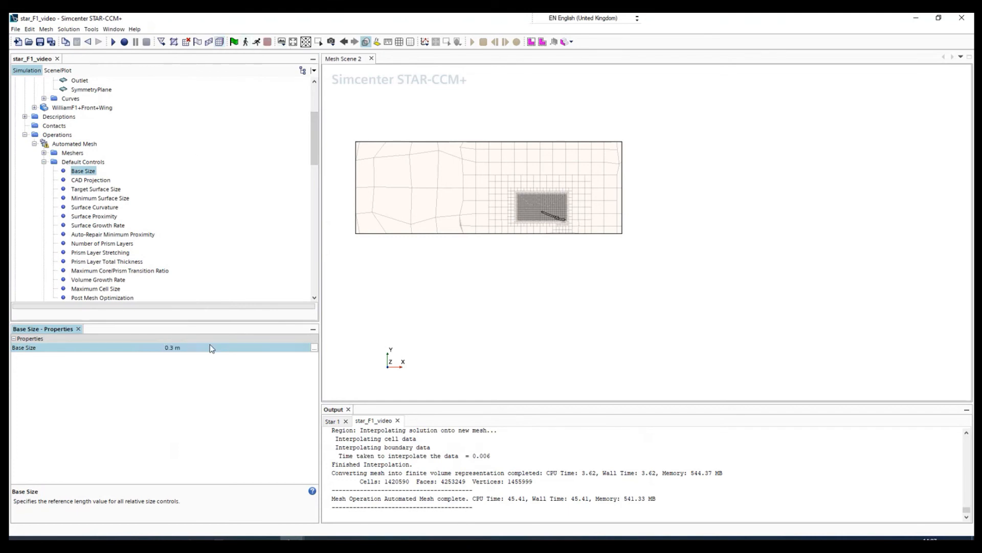
pyautogui.click(221, 43)
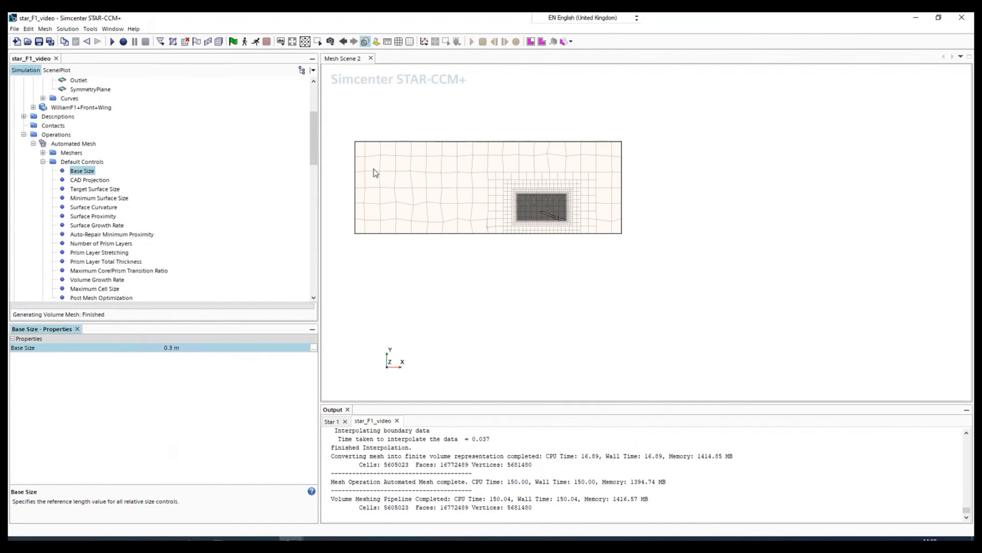
# Step: Examine the regenerated section mesh across the domain, in the refined block, and in the prism layers around the wing elements
pyautogui.scroll(2, 370, 170)
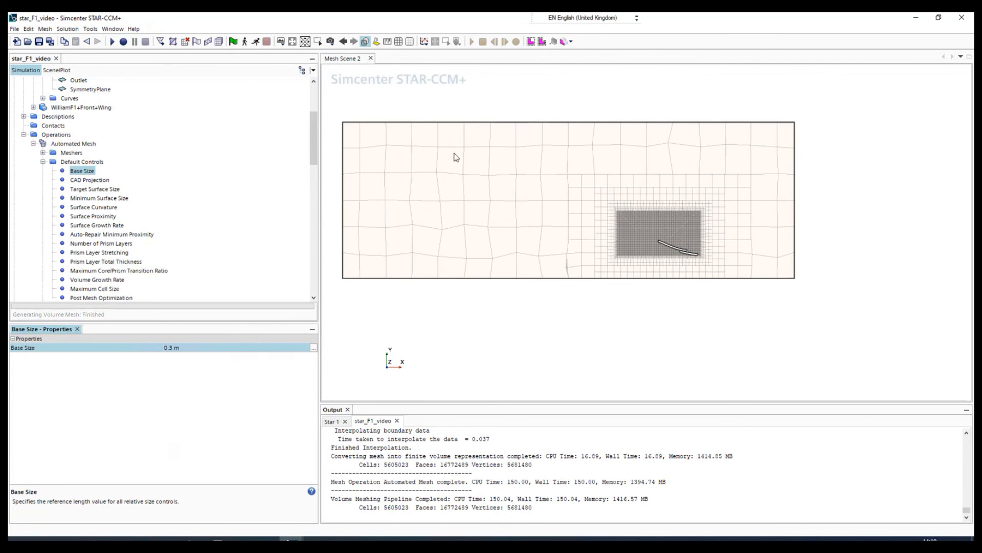
pyautogui.scroll(2, 635, 206)
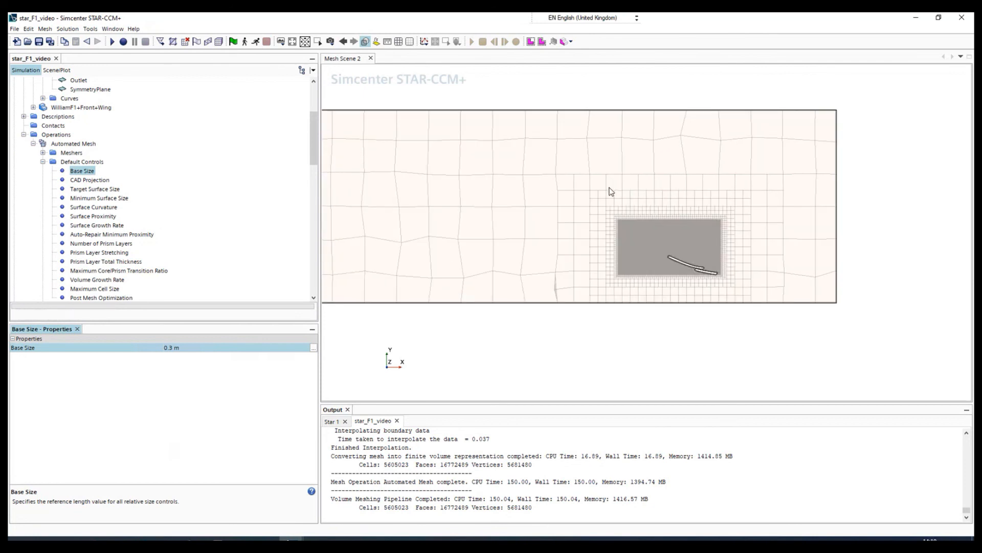
pyautogui.scroll(5, 667, 256)
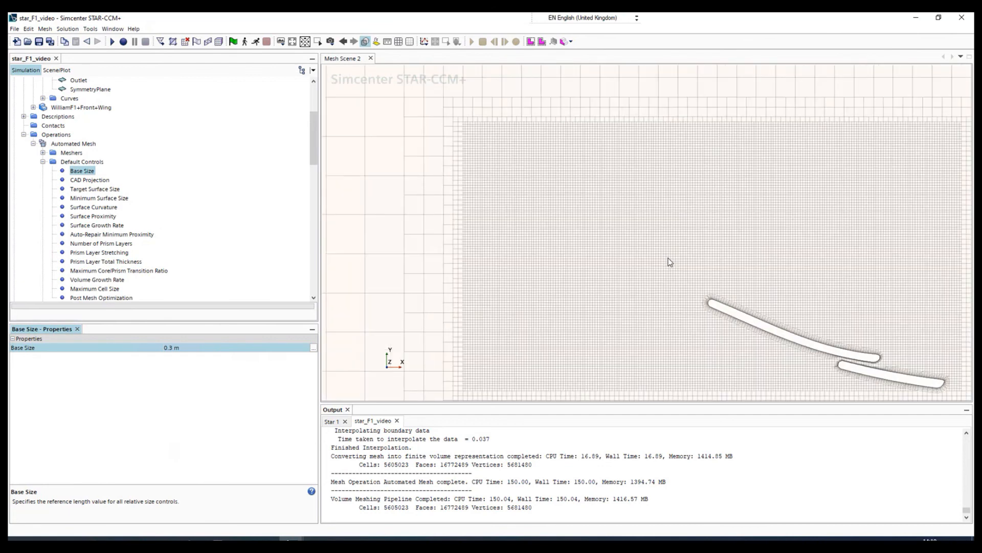
pyautogui.scroll(5, 837, 358)
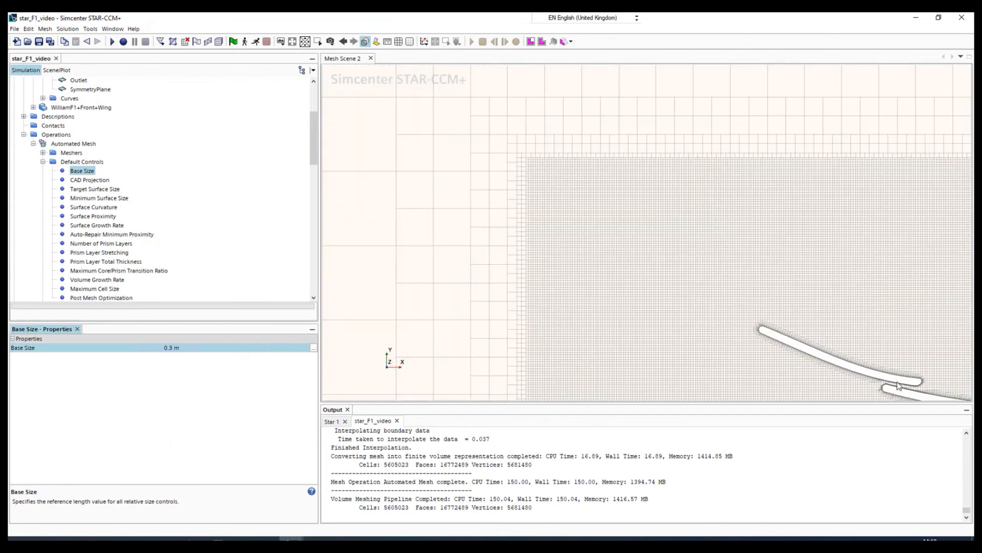
pyautogui.scroll(2, 909, 385)
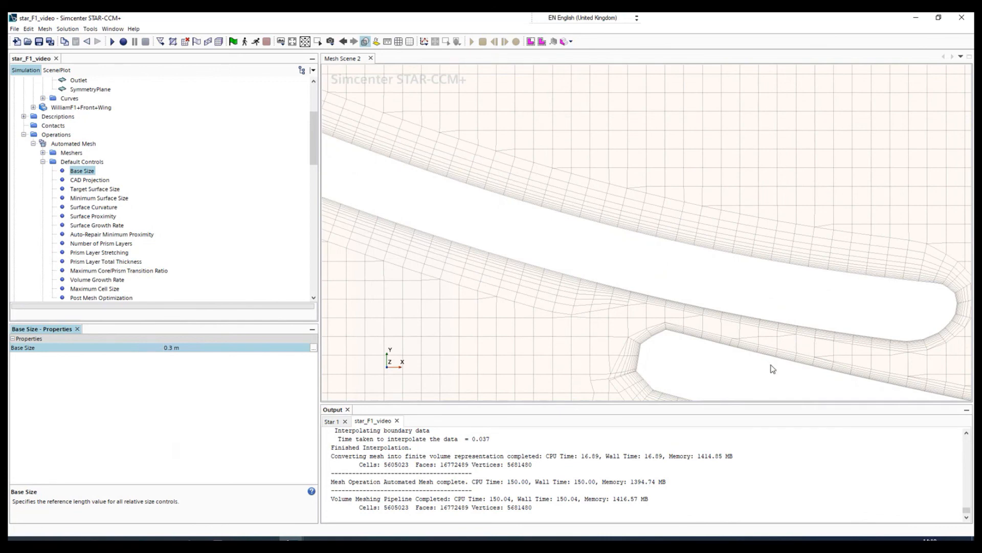
pyautogui.scroll(-1, 772, 368)
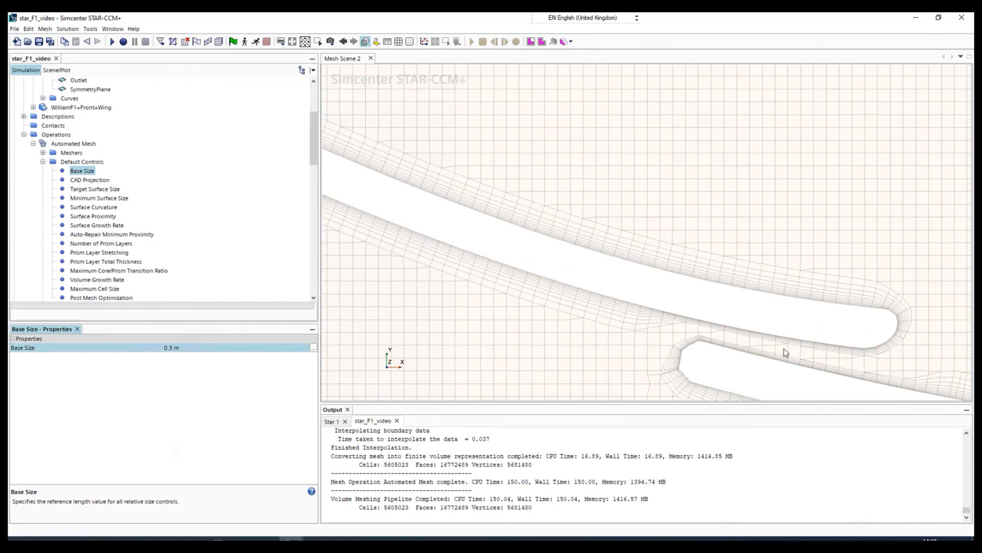
pyautogui.scroll(-4, 818, 360)
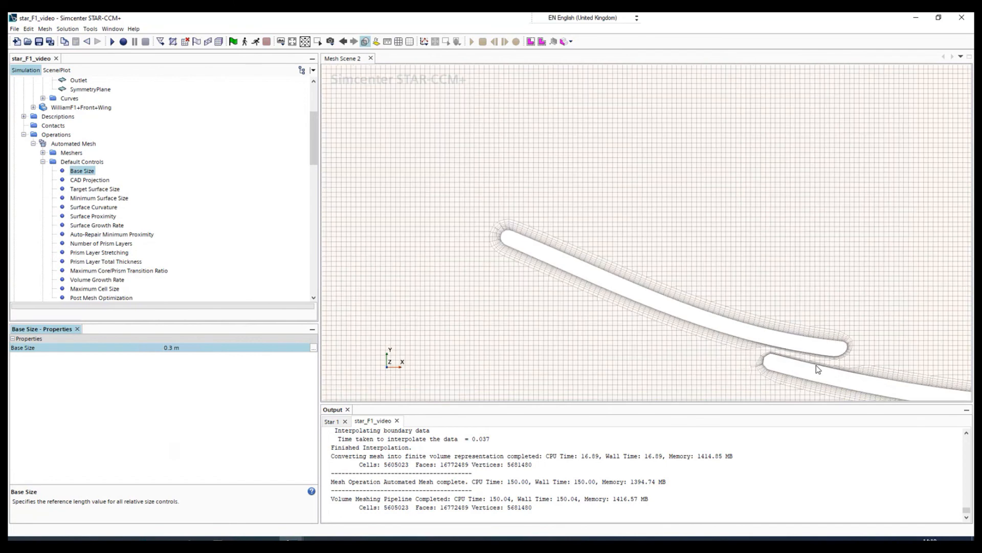
pyautogui.scroll(-5, 753, 379)
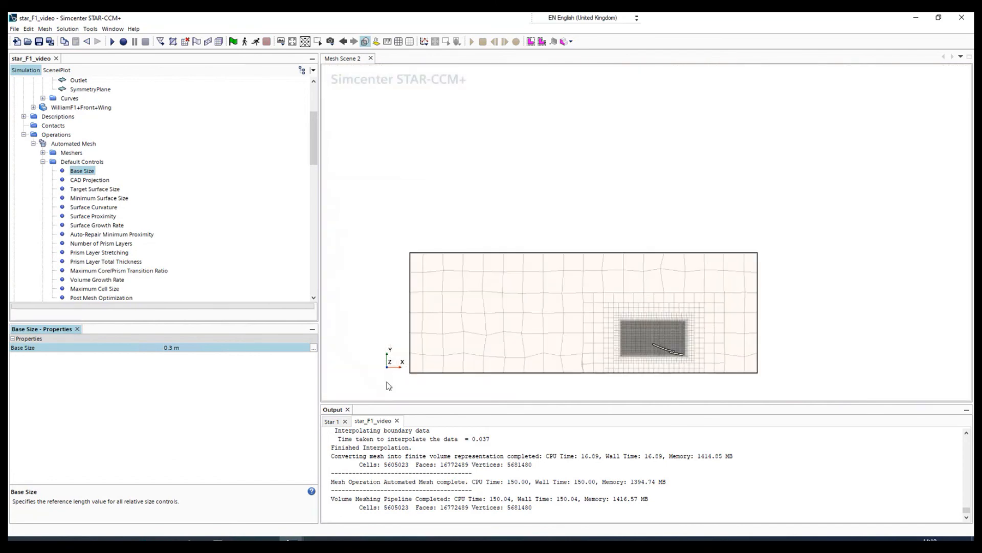
pyautogui.scroll(2, 388, 387)
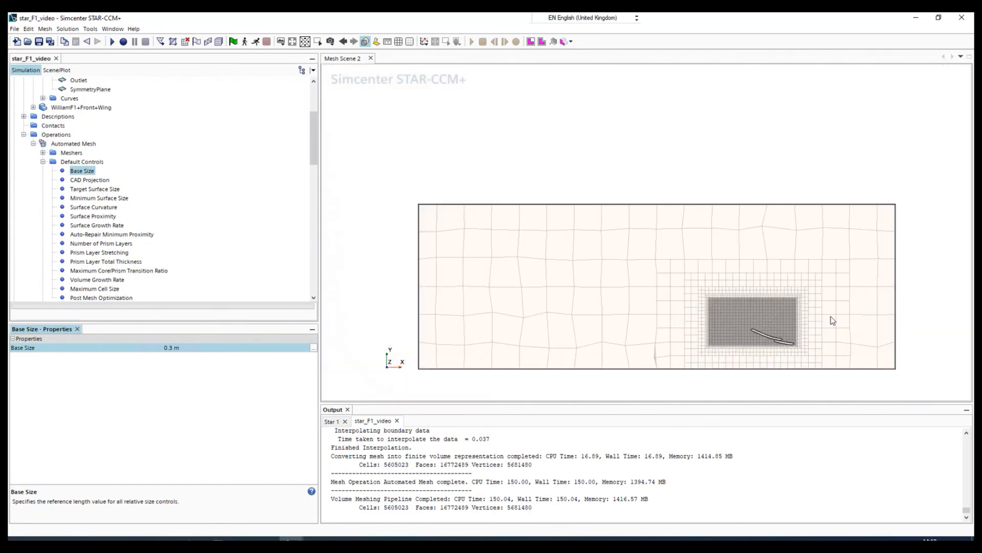